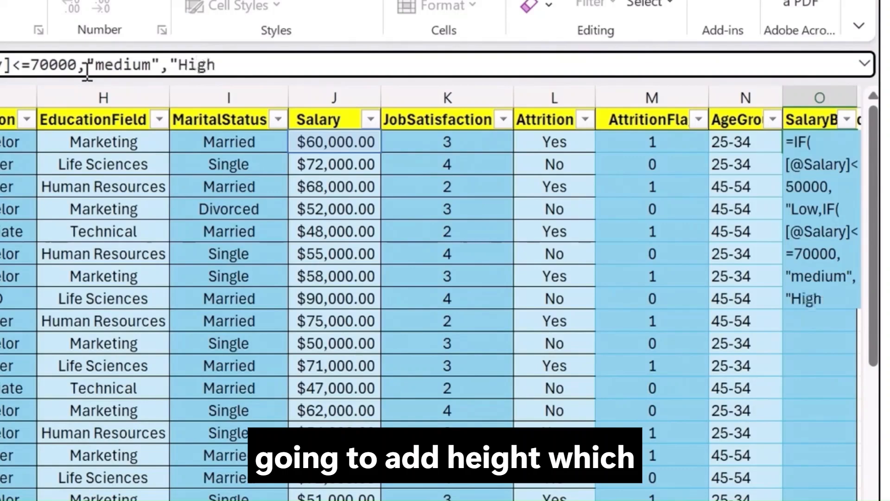
Step: Finish the SalaryBand nested IF formula by closing both parentheses and adding the missing quote after "Low", then enter it
{"action": "type", "text": "))"}
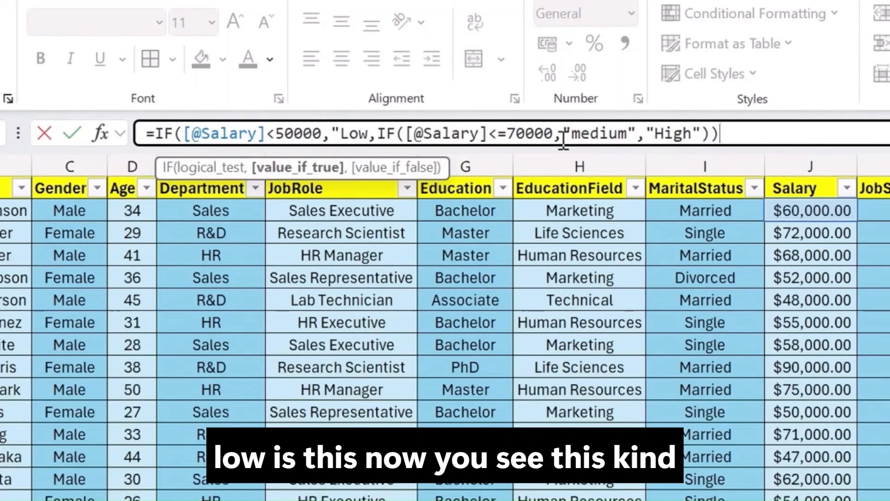
{"action": "left_click", "coordinate": [368, 134]}
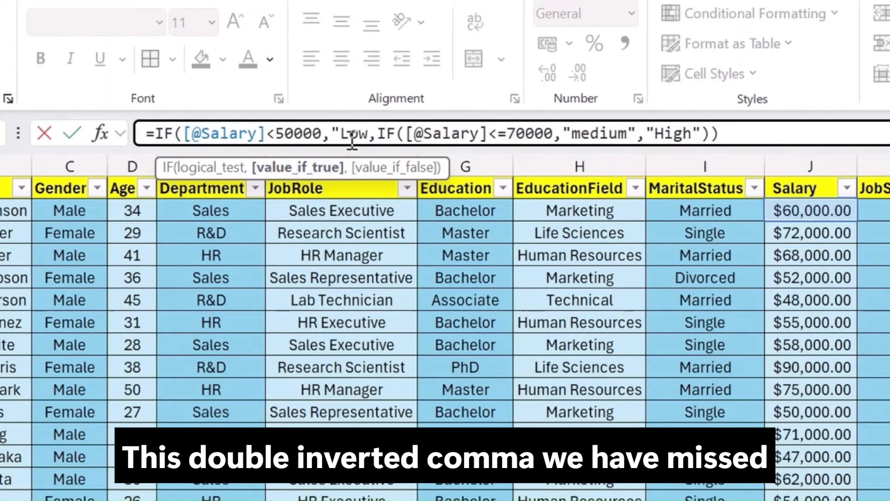
{"action": "type", "text": "\""}
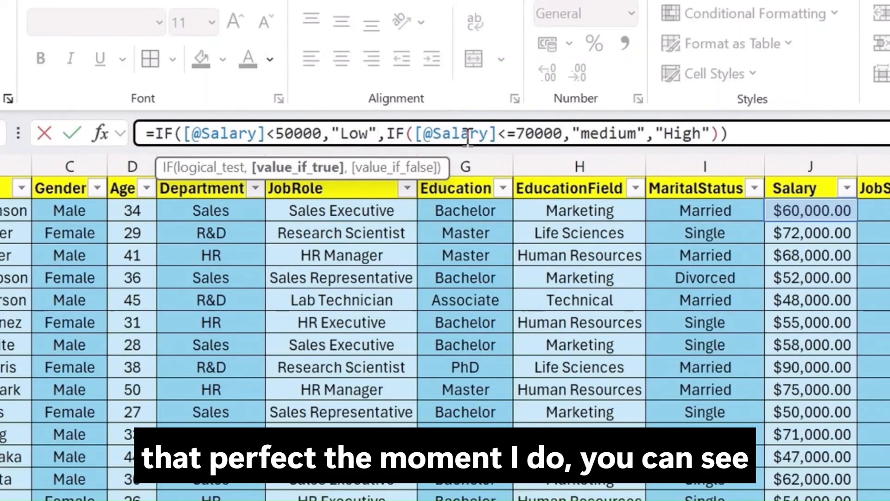
{"action": "left_click", "coordinate": [758, 139]}
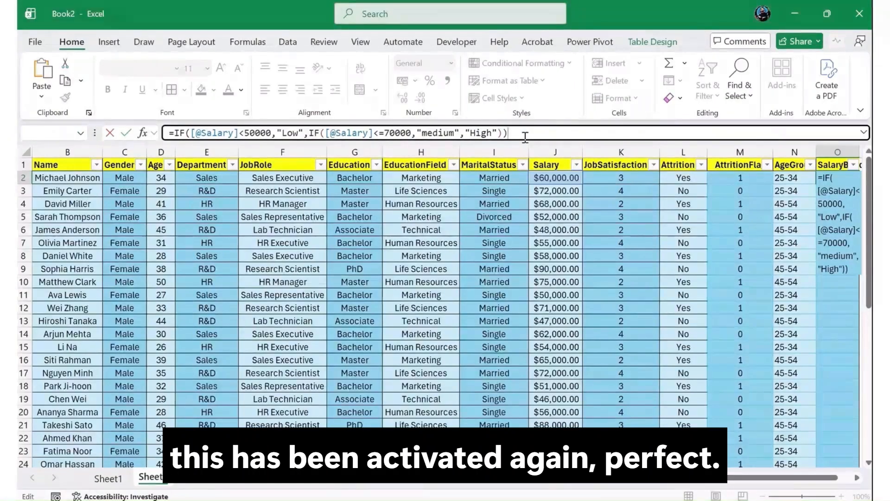
{"action": "key", "text": "Return"}
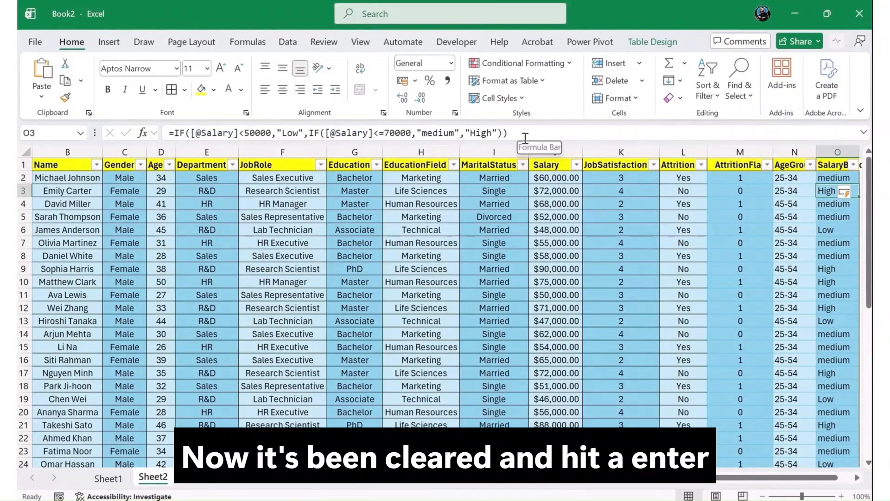
Step: Capitalize the "medium" result in the SalaryBand formula to "Medium" and re-enter it
{"action": "key", "text": "Up"}
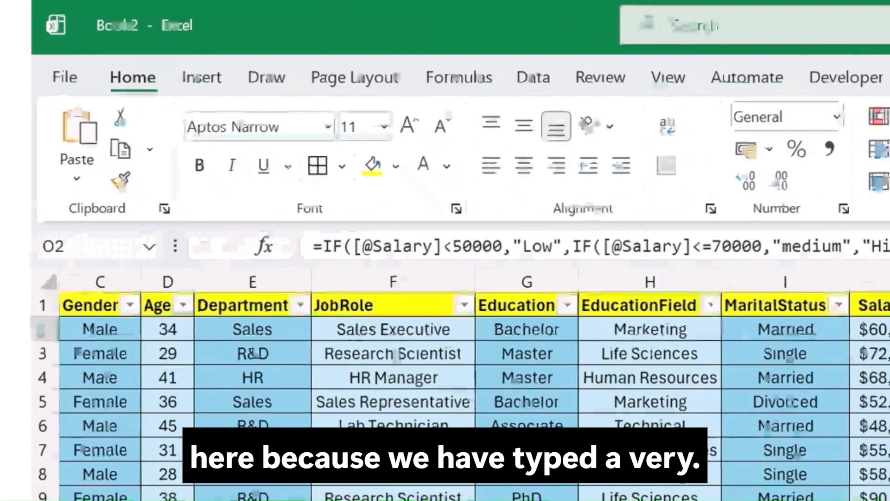
{"action": "double_click", "coordinate": [794, 245]}
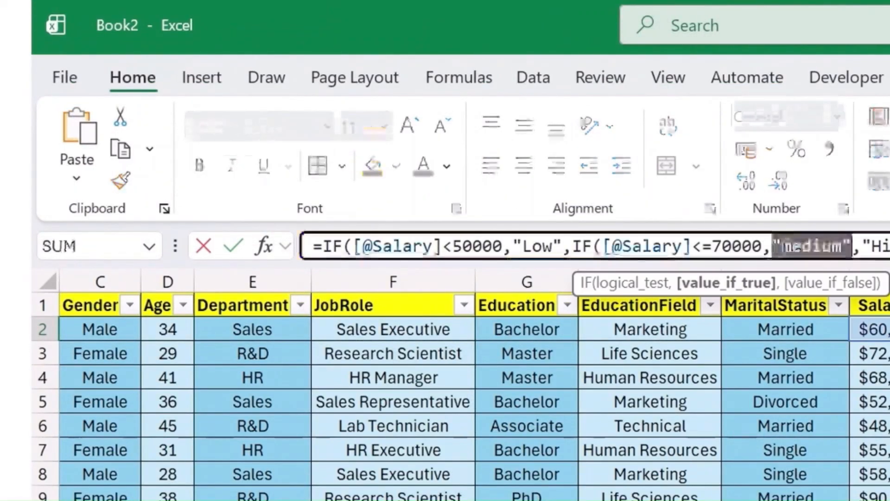
{"action": "left_click", "coordinate": [791, 246]}
{"action": "key", "text": "BackSpace"}
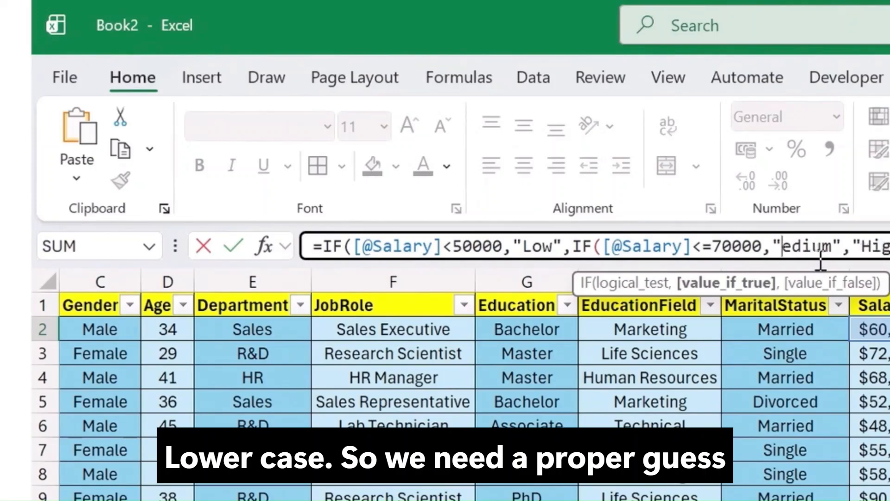
{"action": "type", "text": "Medium\",\"High"}
{"action": "key", "text": "Return"}
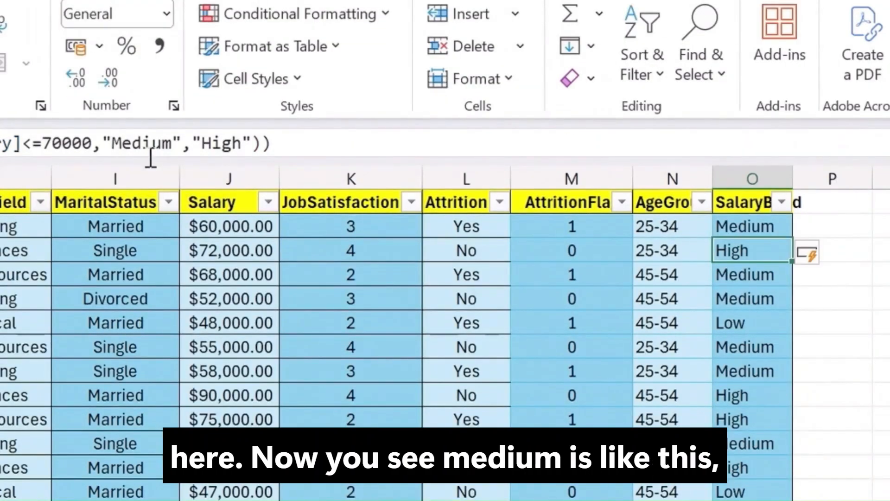
Step: Add a new table column header SatisfactionLvl next to the SalaryBand column
{"action": "key", "text": "Down"}
{"action": "key", "text": "Down"}
{"action": "key", "text": "Down"}
{"action": "key", "text": "Down"}
{"action": "key", "text": "Down"}
{"action": "key", "text": "Down"}
{"action": "key", "text": "Down"}
{"action": "key", "text": "Down"}
{"action": "key", "text": "Down"}
{"action": "key", "text": "Down"}
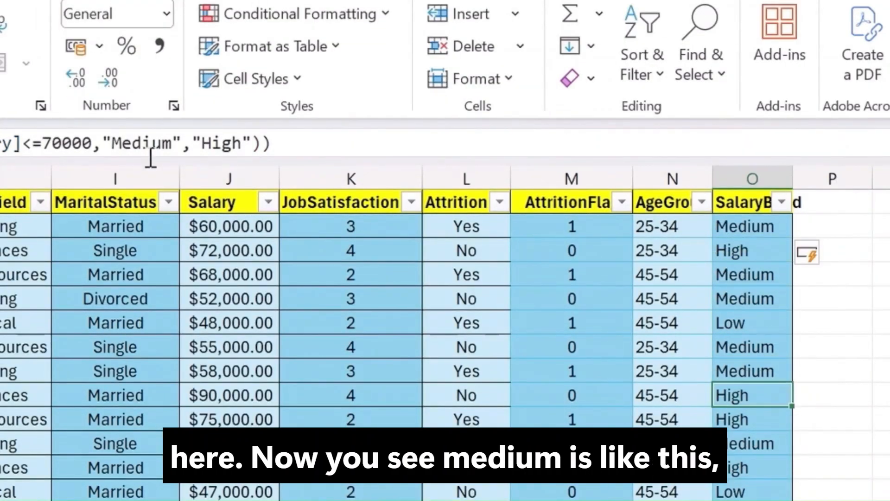
{"action": "key", "text": "Down"}
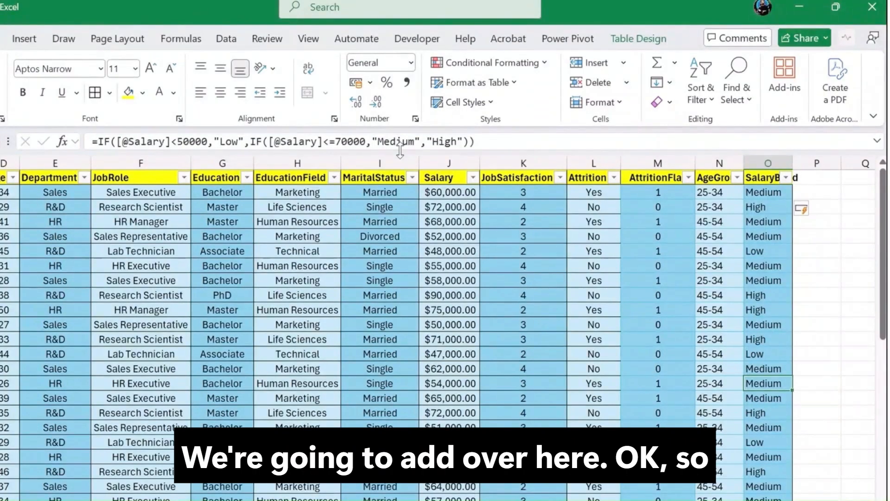
{"action": "key", "text": "Right"}
{"action": "key", "text": "Up"}
{"action": "key", "text": "Up"}
{"action": "key", "text": "ctrl+Up"}
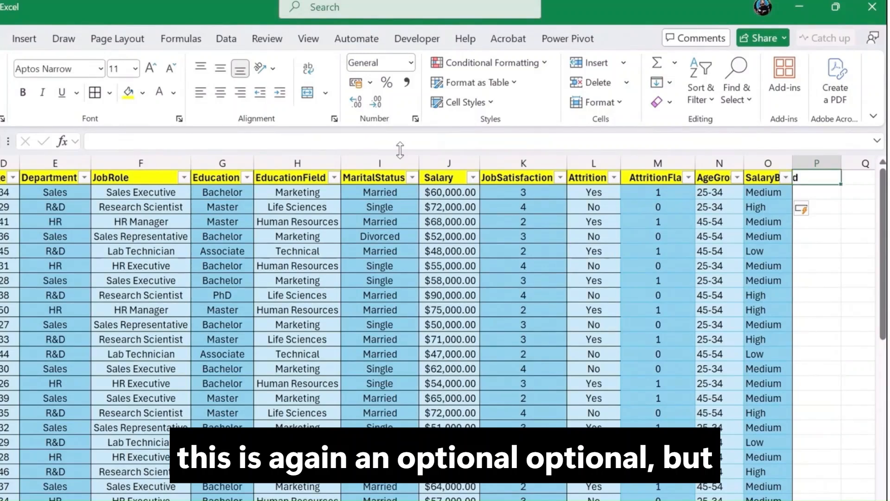
{"action": "type", "text": "Satis"}
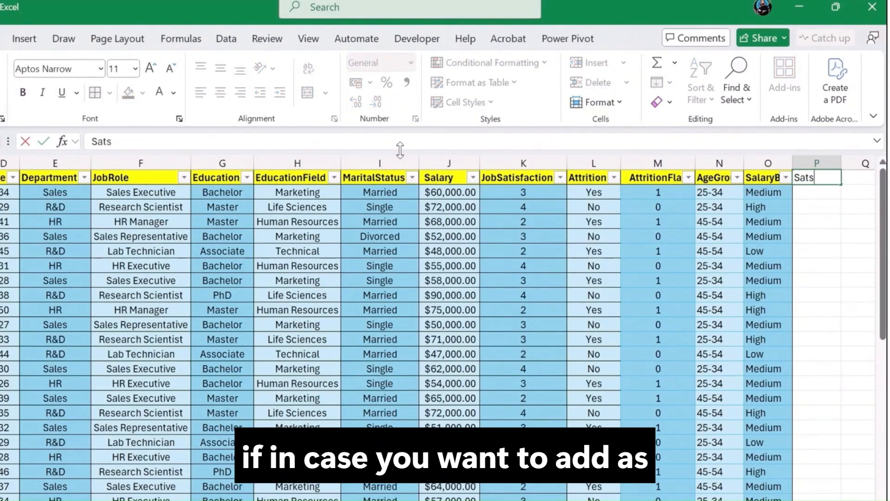
{"action": "type", "text": "f"}
{"action": "key", "text": "BackSpace"}
{"action": "key", "text": "BackSpace"}
{"action": "type", "text": "isf"}
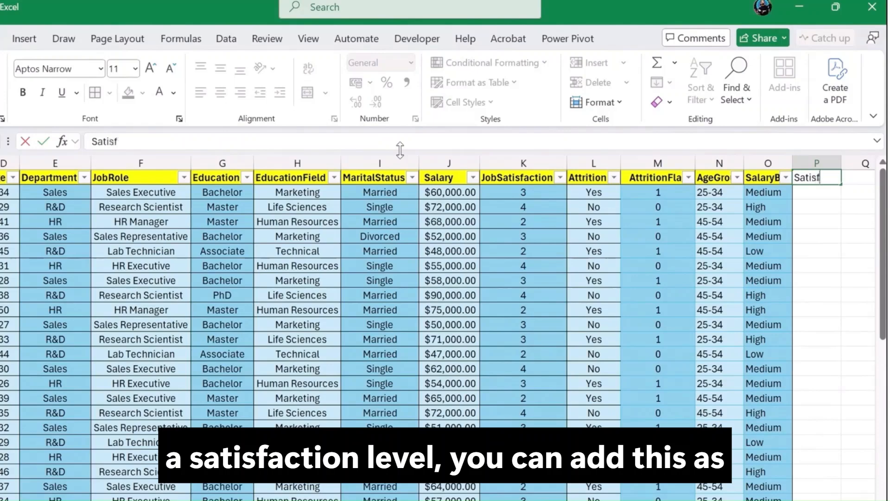
{"action": "type", "text": "action"}
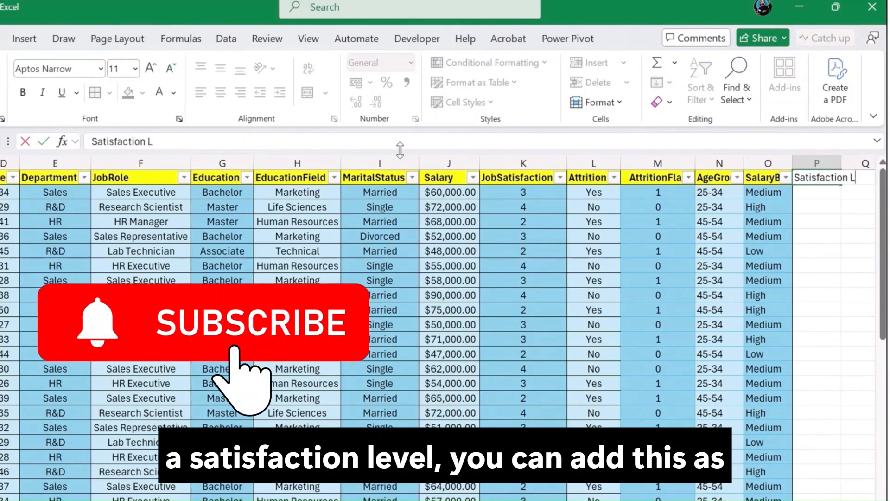
{"action": "type", "text": "Le"}
{"action": "key", "text": "BackSpace"}
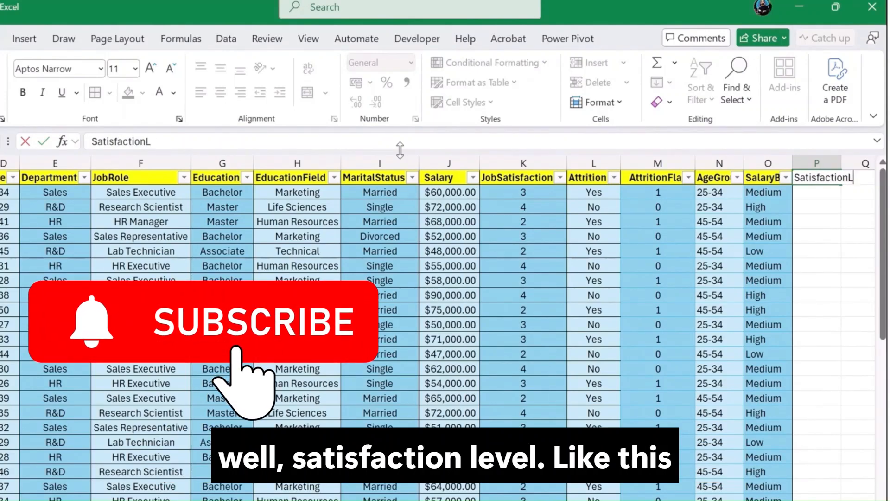
{"action": "type", "text": "vl"}
{"action": "key", "text": "Return"}
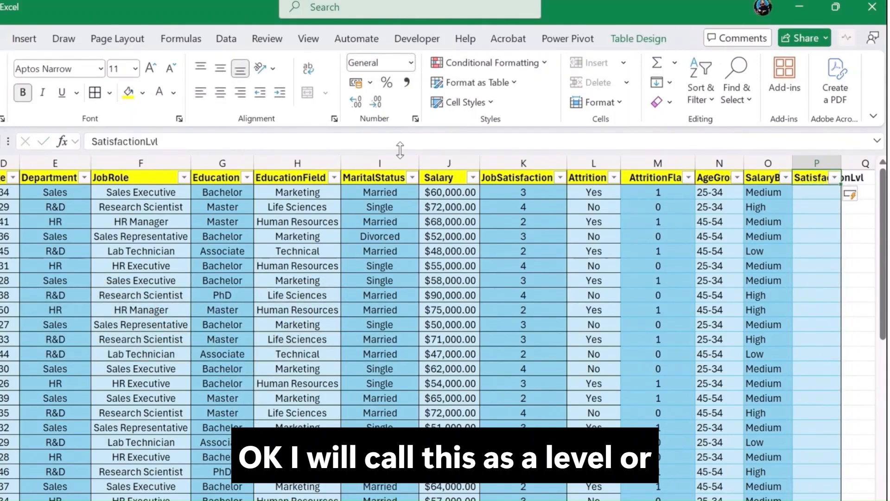
Step: Rename the new column header to SatisfactionLevel
{"action": "left_click", "coordinate": [184, 145]}
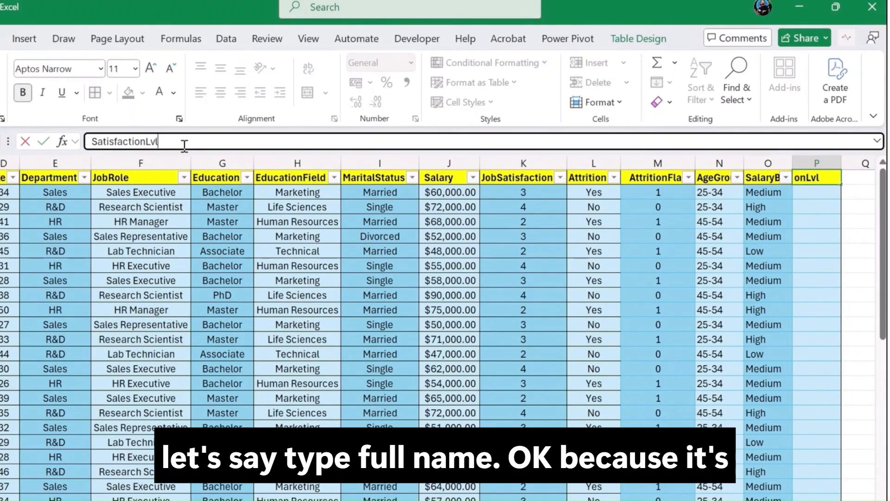
{"action": "key", "text": "BackSpace"}
{"action": "key", "text": "BackSpace"}
{"action": "key", "text": "BackSpace"}
{"action": "type", "text": "lev"}
{"action": "key", "text": "BackSpace"}
{"action": "key", "text": "BackSpace"}
{"action": "key", "text": "BackSpace"}
{"action": "type", "text": "Level"}
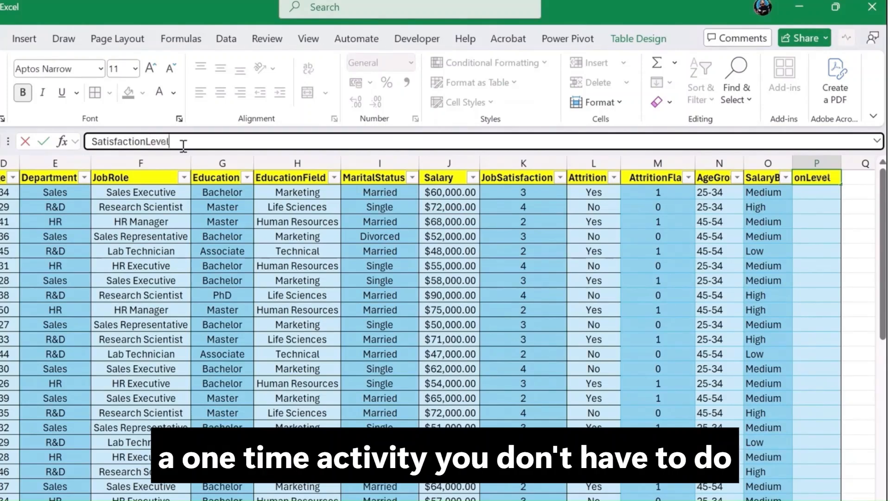
{"action": "key", "text": "Return"}
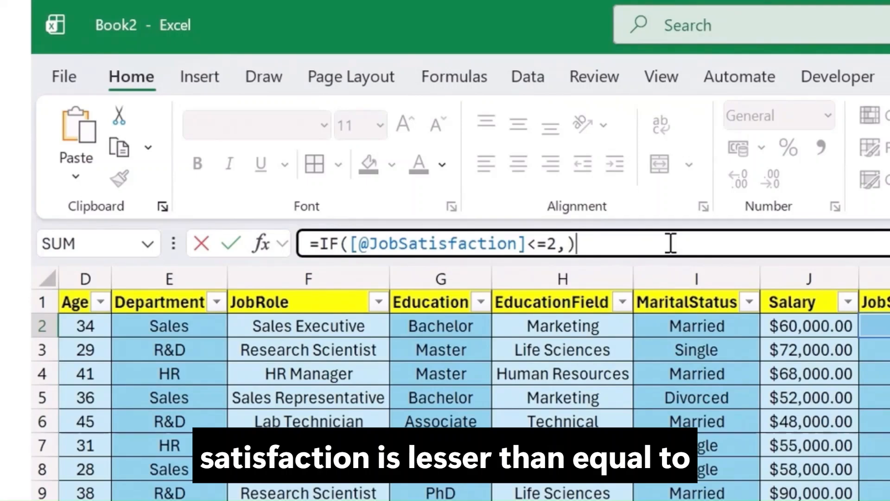
{"action": "key", "text": "Left"}
{"action": "key", "text": "Left"}
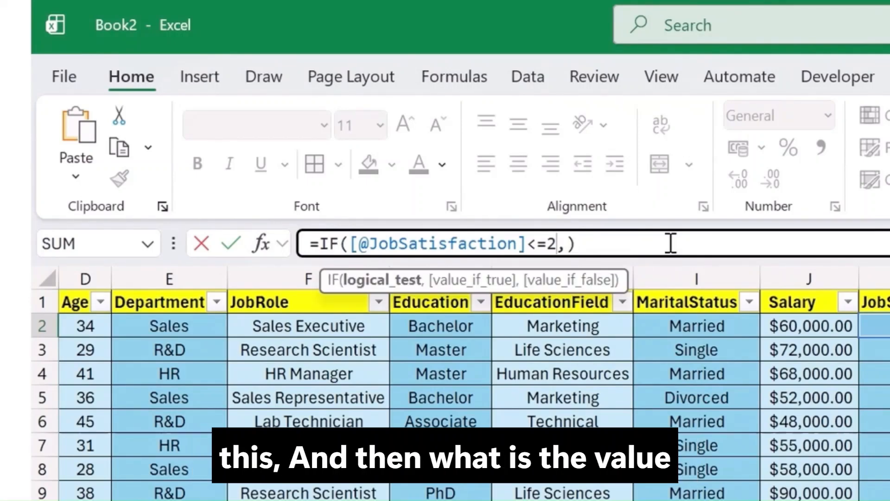
{"action": "key", "text": "Right"}
{"action": "type", "text": "\""}
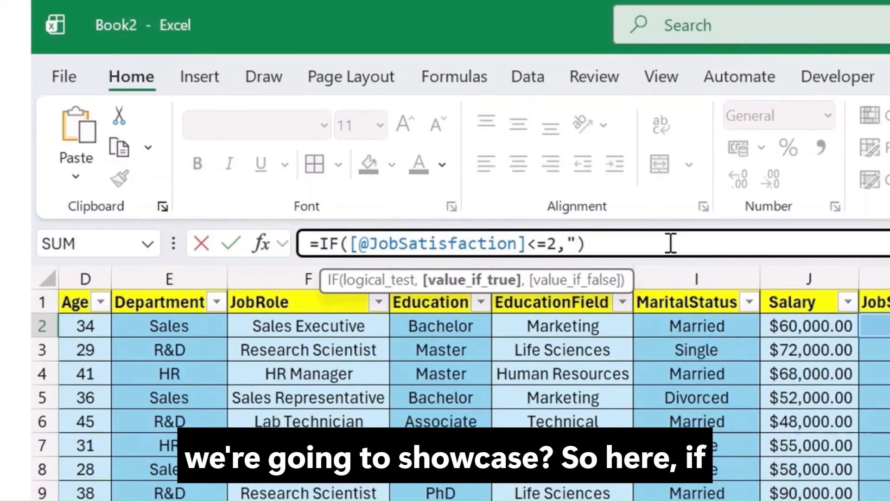
{"action": "type", "text": "1OW"}
{"action": "key", "text": "BackSpace"}
{"action": "key", "text": "BackSpace"}
{"action": "type", "text": "L"}
{"action": "key", "text": "BackSpace"}
{"action": "key", "text": "BackSpace"}
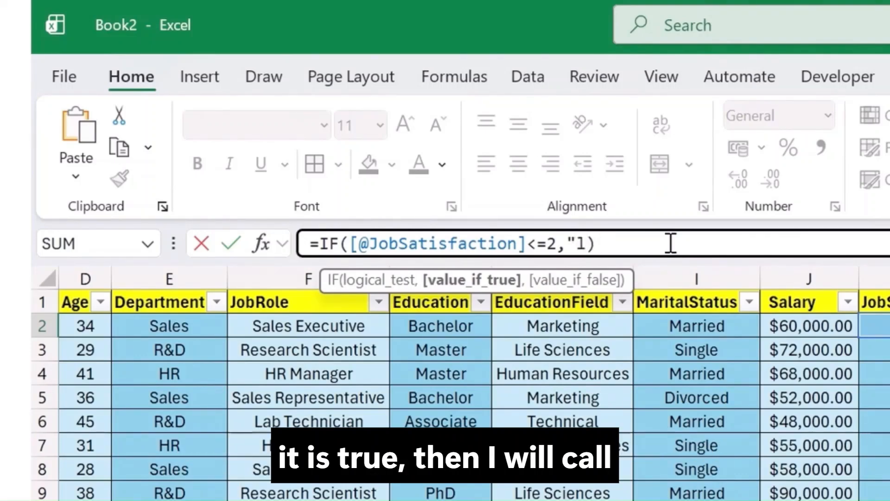
{"action": "type", "text": "Low\""}
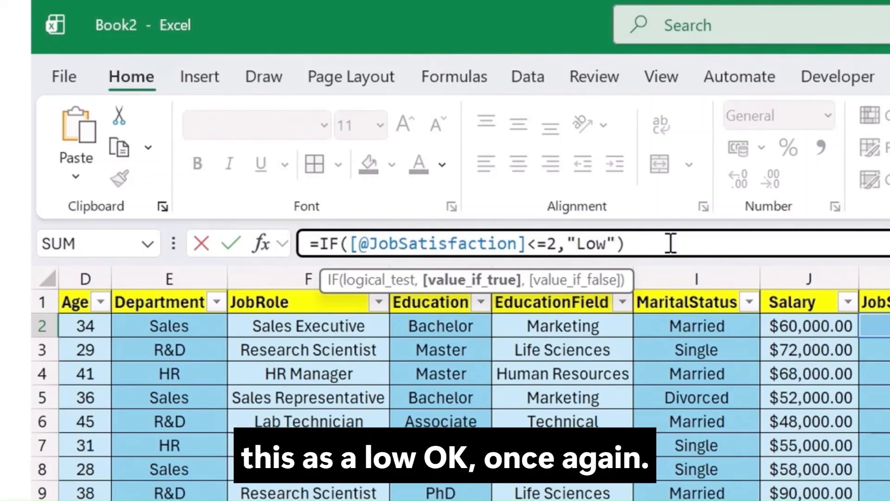
{"action": "type", "text": ","}
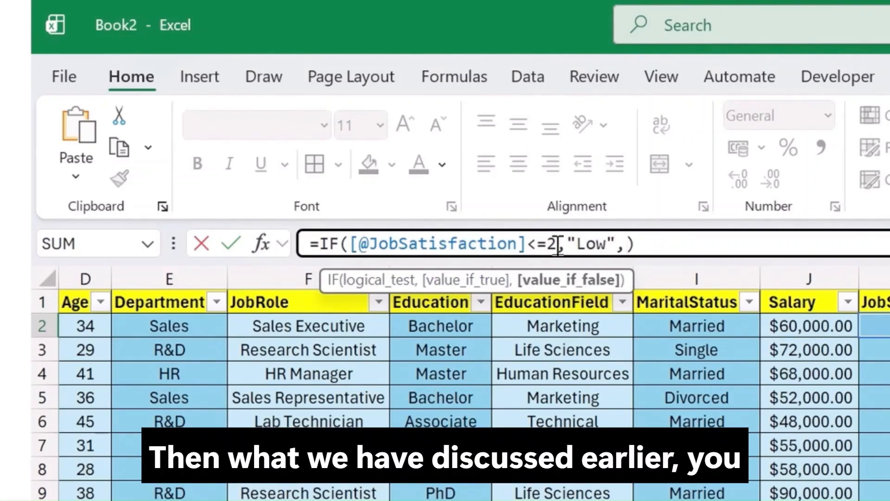
{"action": "left_click_drag", "start_coordinate": [556, 247], "coordinate": [319, 246]}
{"action": "key", "text": "ctrl+c"}
{"action": "left_click", "coordinate": [628, 245]}
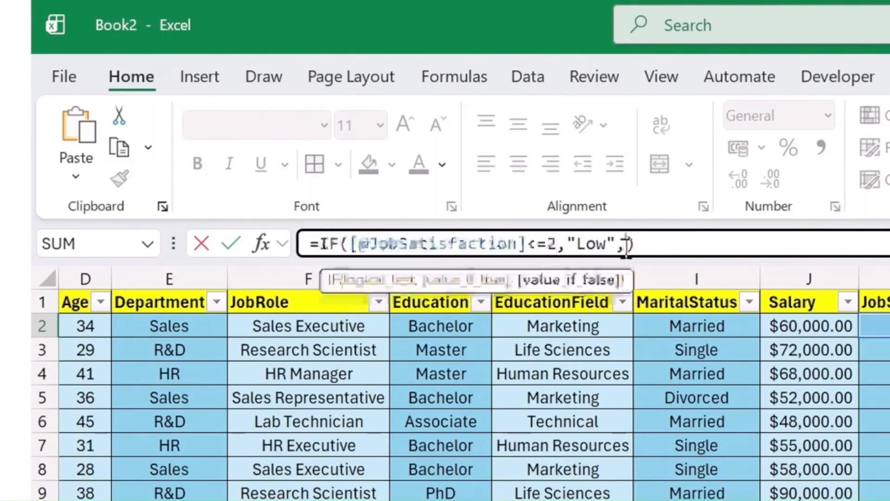
{"action": "key", "text": "ctrl+v"}
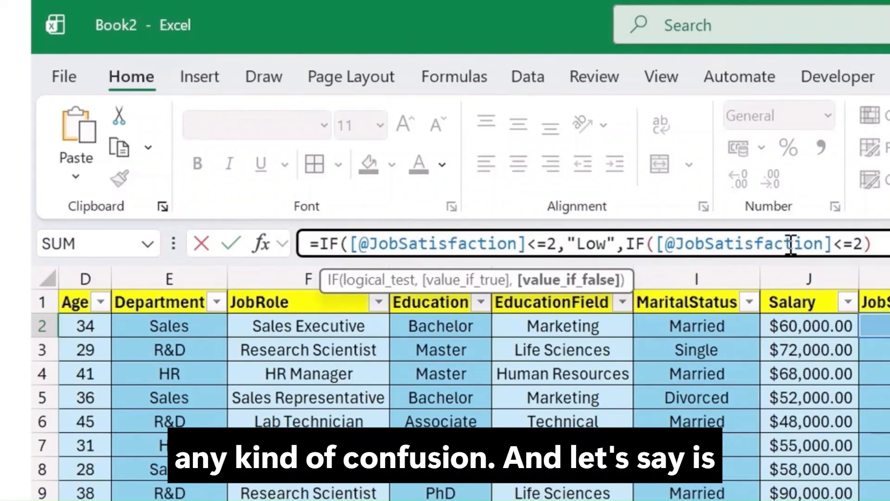
{"action": "key", "text": "BackSpace"}
{"action": "key", "text": "BackSpace"}
{"action": "key", "text": "BackSpace"}
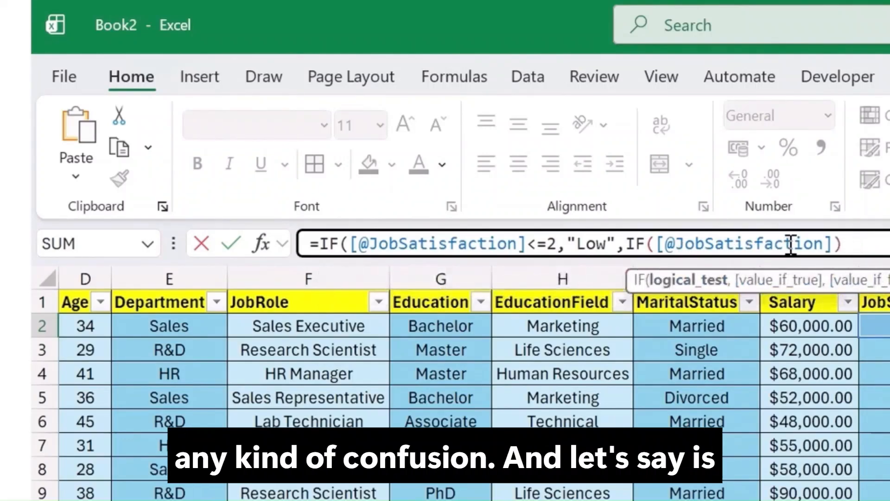
{"action": "type", "text": "=3"}
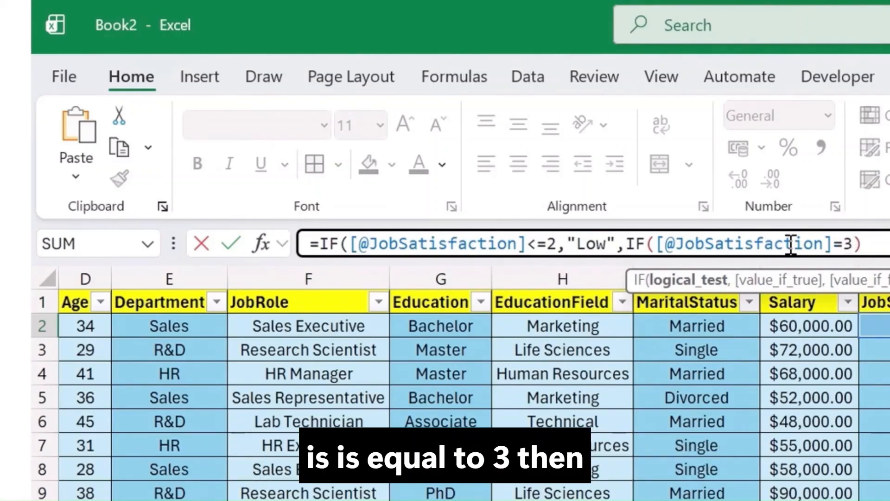
{"action": "type", "text": ",\"M"}
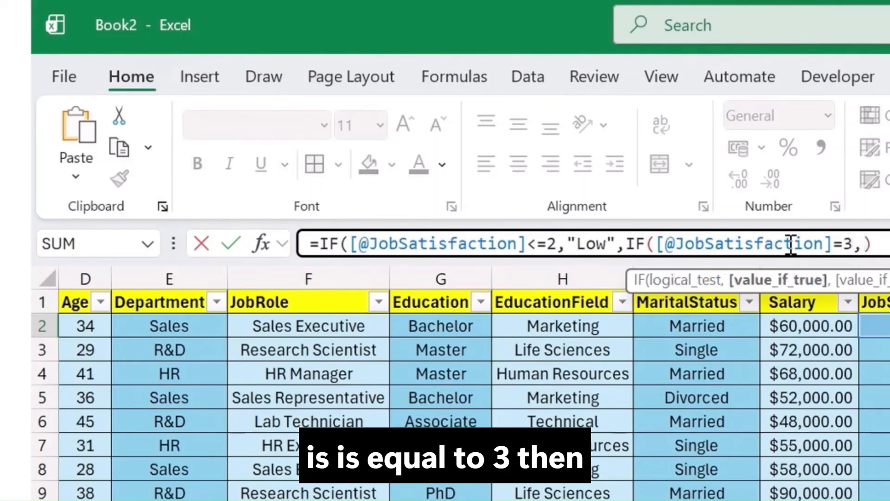
{"action": "type", "text": "edium\""}
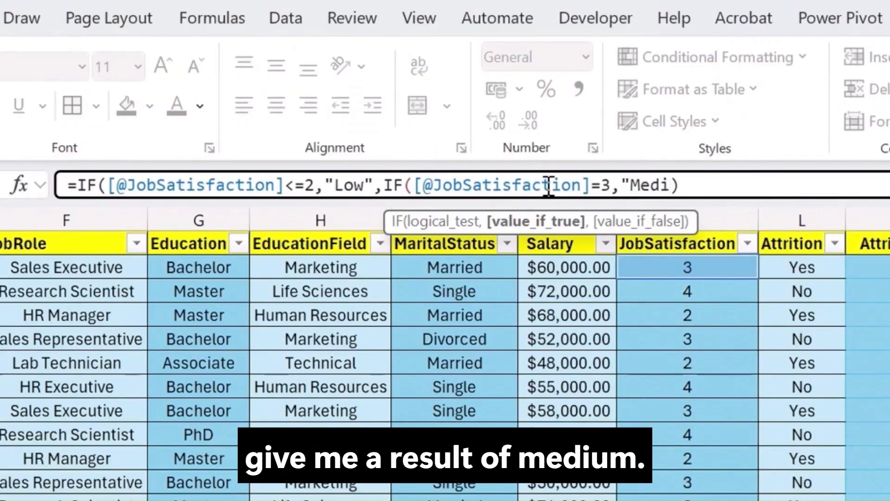
{"action": "type", "text": ","}
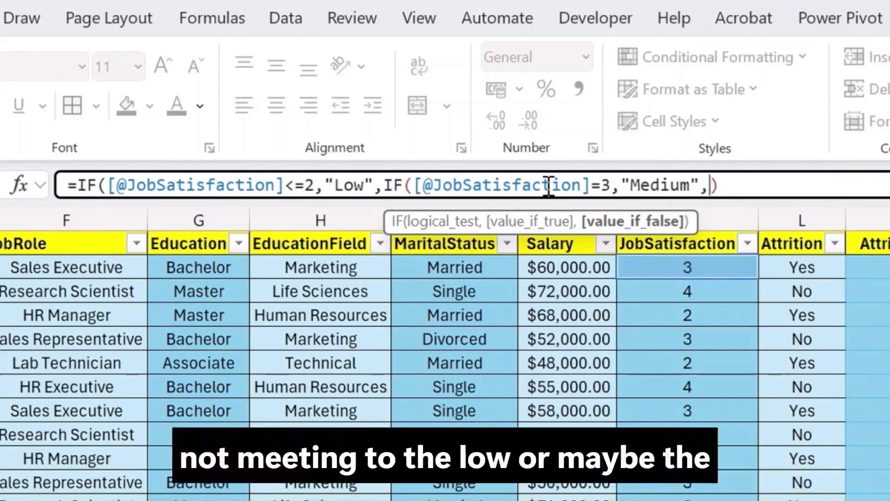
Step: Complete the nested IF with results "Medium" and "High", close the parentheses, and enter the formula
{"action": "type", "text": "\"High\""}
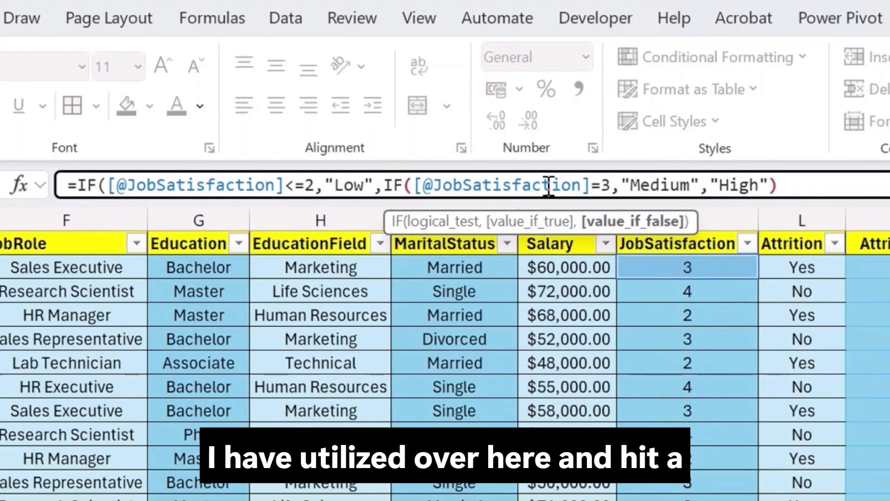
{"action": "type", "text": ")"}
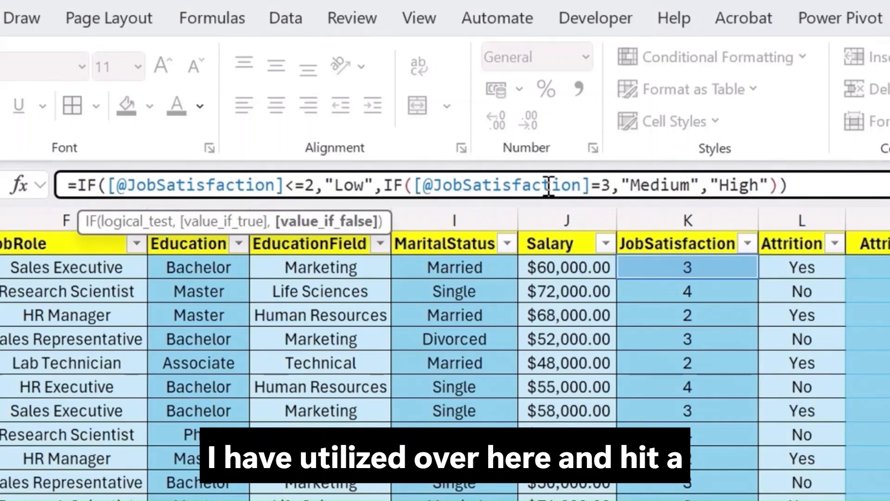
{"action": "key", "text": "Return"}
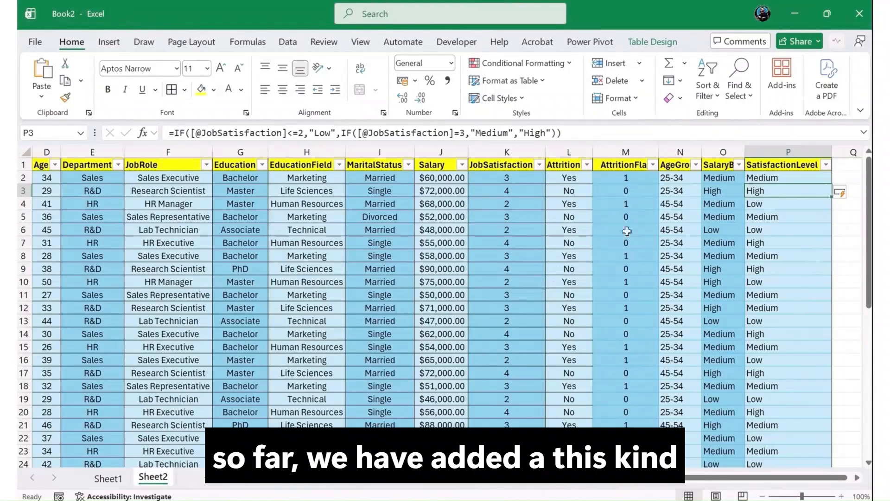
Step: Review the formulas in the AttritionFlag, AgeGroup, SalaryBand and SatisfactionLevel columns of the table
{"action": "left_click", "coordinate": [613, 191]}
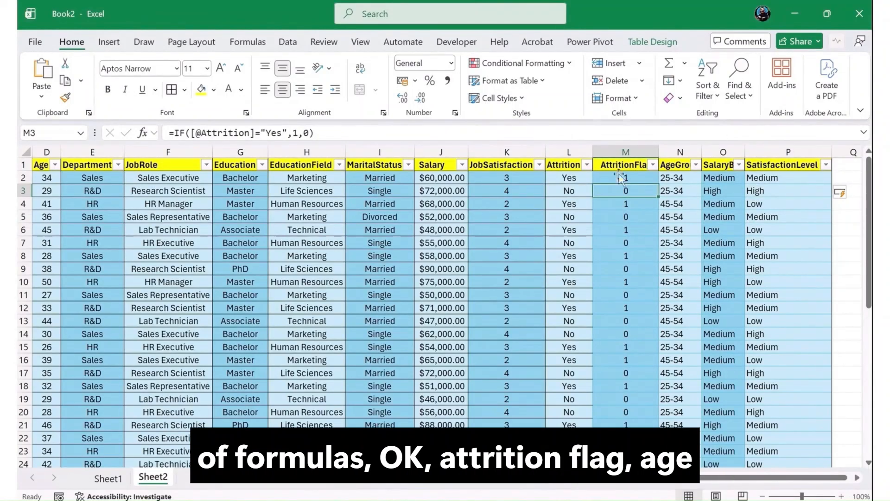
{"action": "left_click", "coordinate": [624, 152]}
{"action": "left_click", "coordinate": [683, 165]}
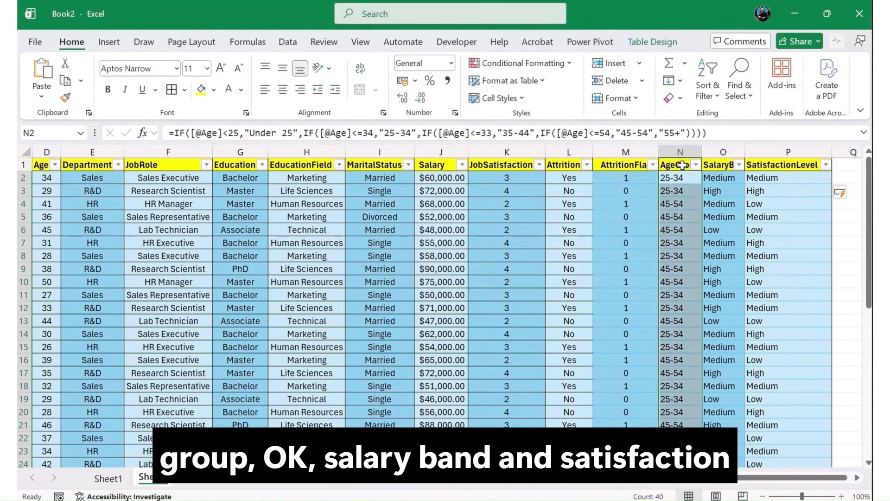
{"action": "left_click", "coordinate": [717, 167]}
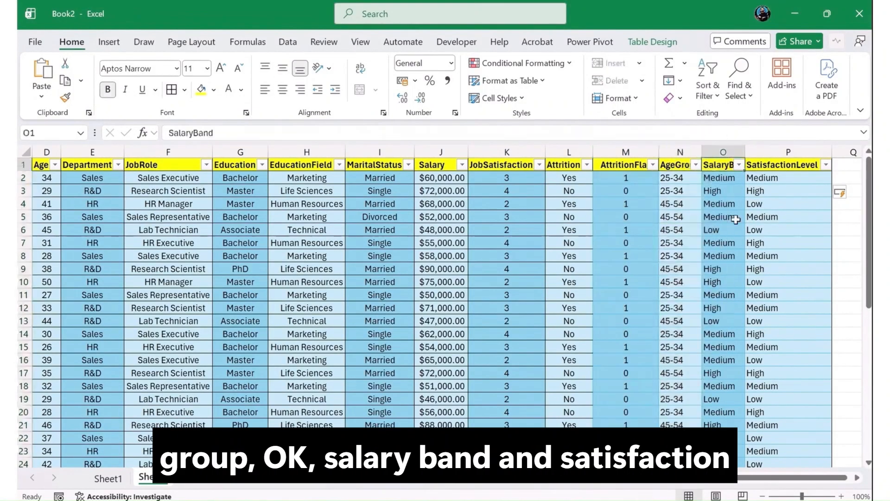
{"action": "left_click", "coordinate": [788, 166]}
{"action": "left_click", "coordinate": [788, 179]}
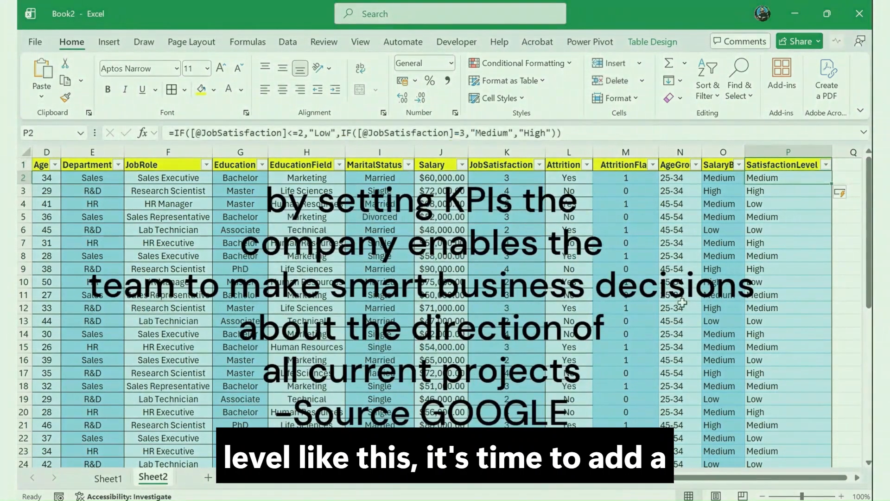
{"action": "left_click", "coordinate": [441, 281]}
{"action": "scroll", "coordinate": [256, 340], "scroll_direction": "down", "scroll_amount": 5}
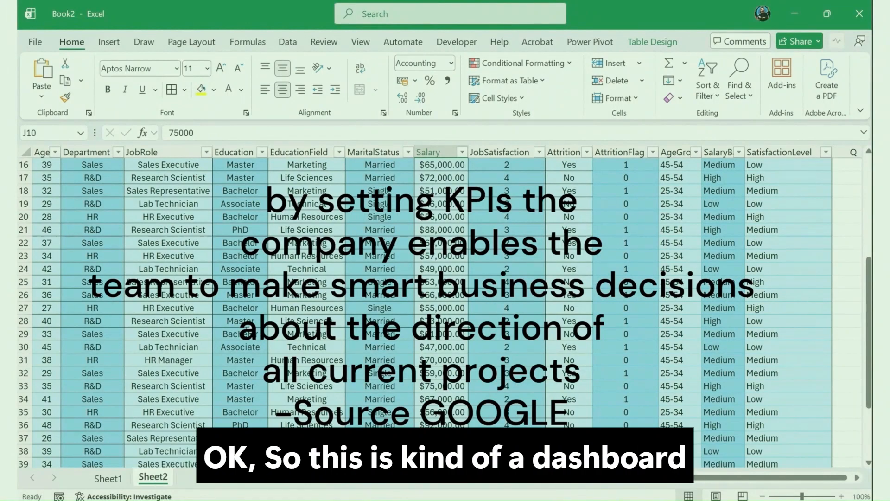
Step: Add a new worksheet and name it Dashboard
{"action": "left_click", "coordinate": [221, 487]}
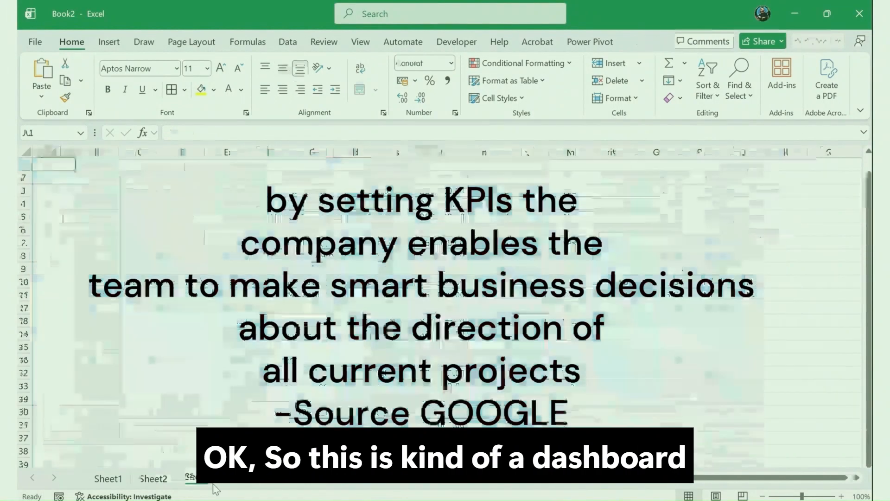
{"action": "type", "text": "Dash"}
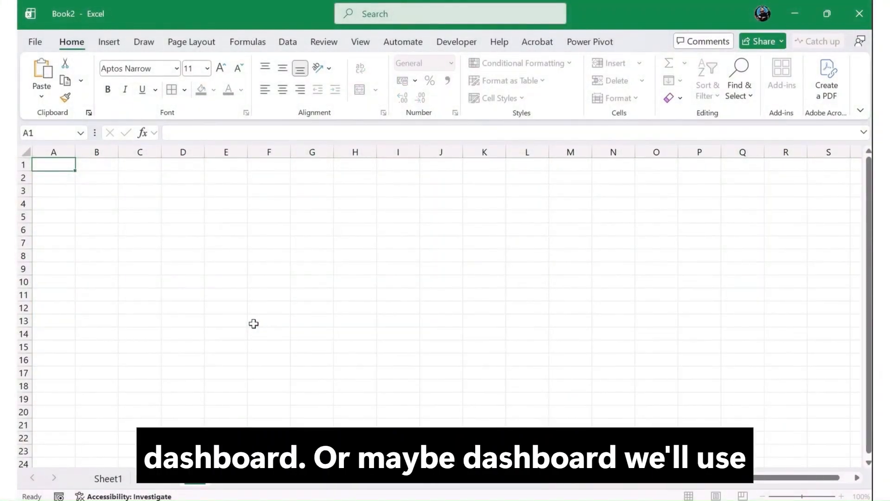
{"action": "type", "text": "board"}
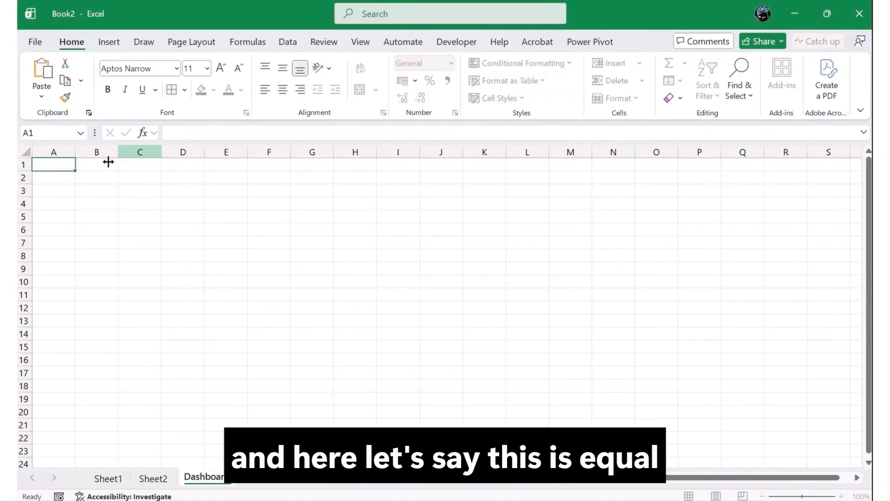
Step: In B2, enter =ROWS(HR_Data) to count the employees in the table
{"action": "left_click", "coordinate": [98, 176]}
{"action": "type", "text": "=Rows"}
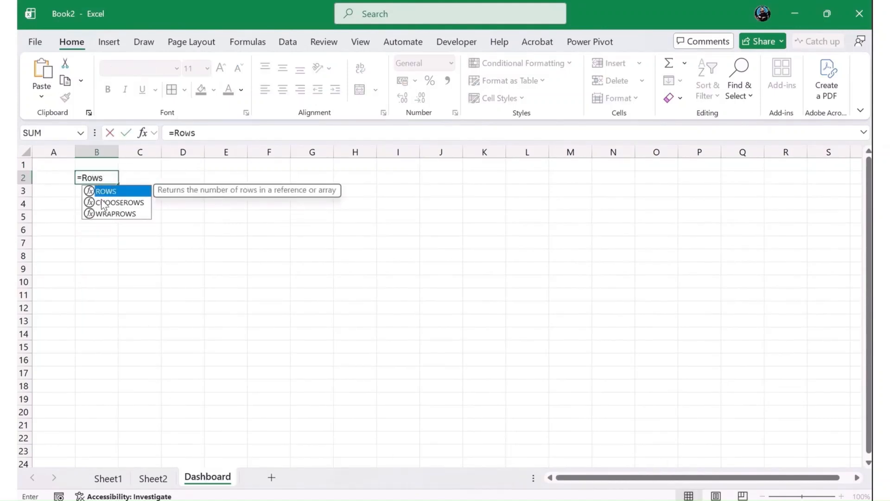
{"action": "key", "text": "Tab"}
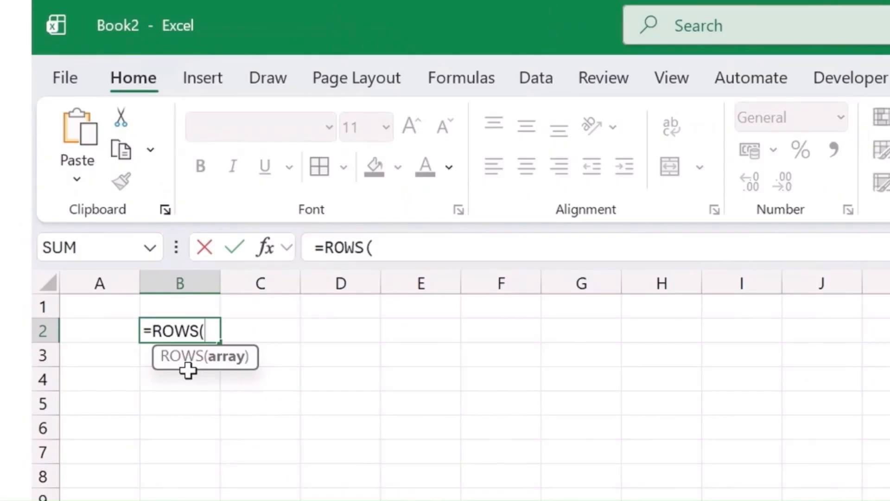
{"action": "type", "text": "h"}
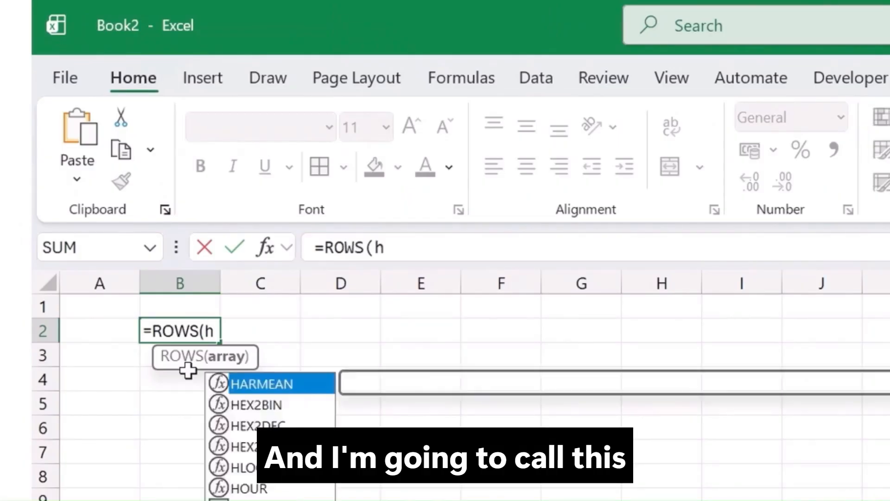
{"action": "type", "text": "r"}
{"action": "key", "text": "Tab"}
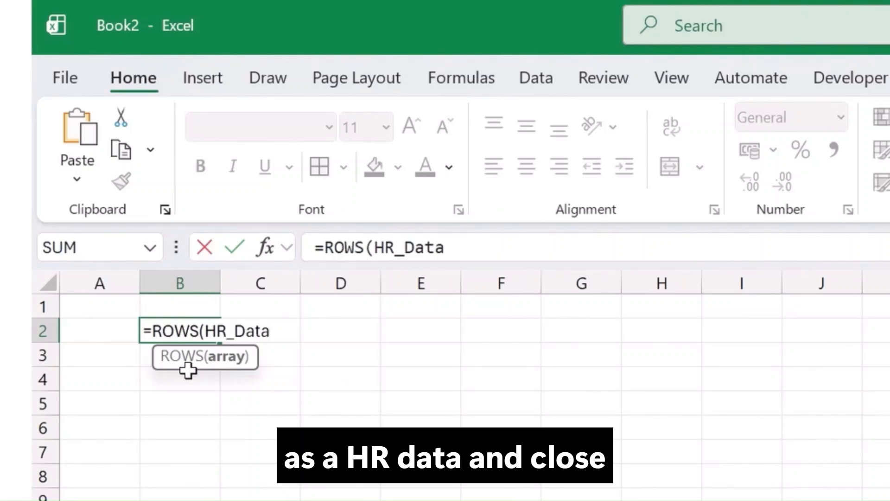
{"action": "type", "text": ")"}
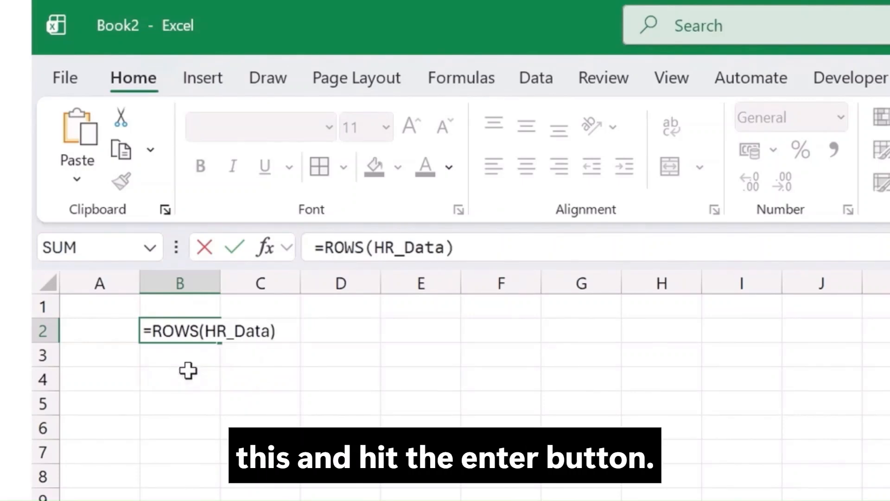
{"action": "key", "text": "Return"}
Step: Label cell B1 as Total Employees
{"action": "key", "text": "Up"}
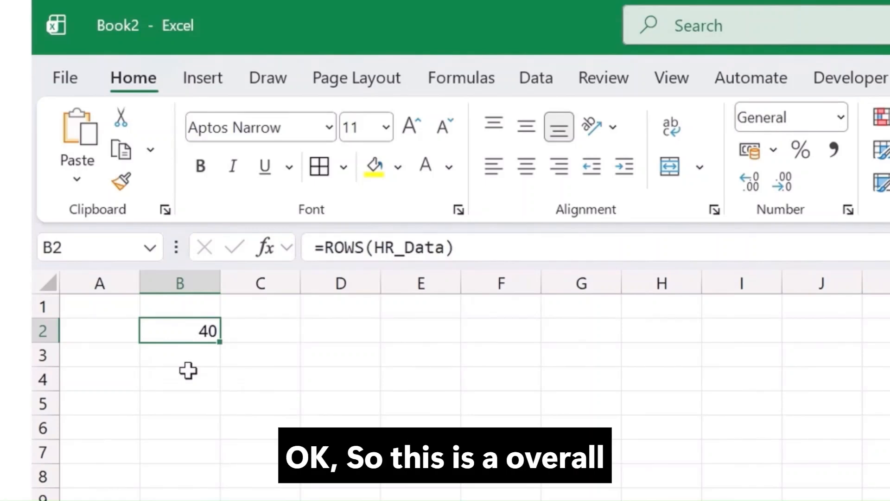
{"action": "key", "text": "Up"}
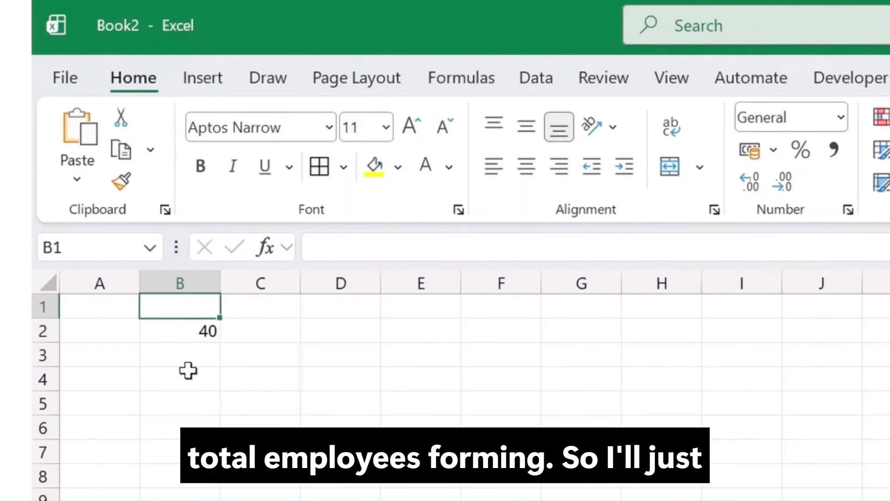
{"action": "type", "text": "Total Em"}
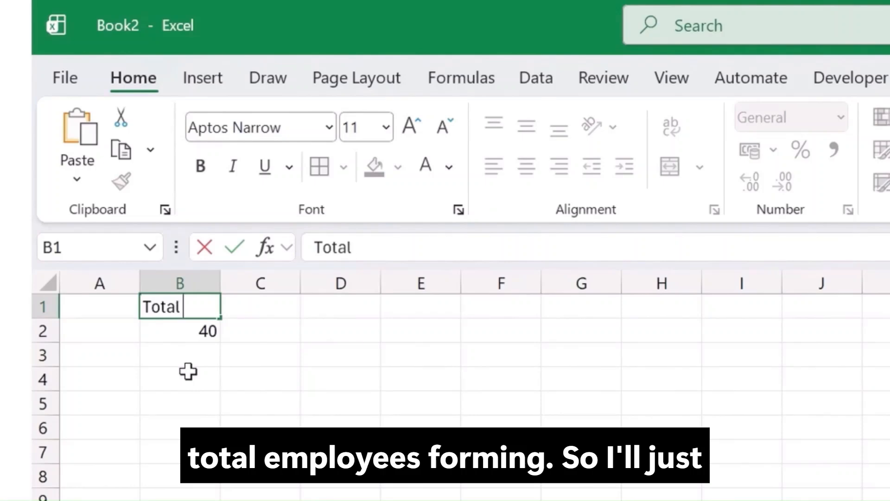
{"action": "type", "text": "ployees"}
{"action": "key", "text": "Tab"}
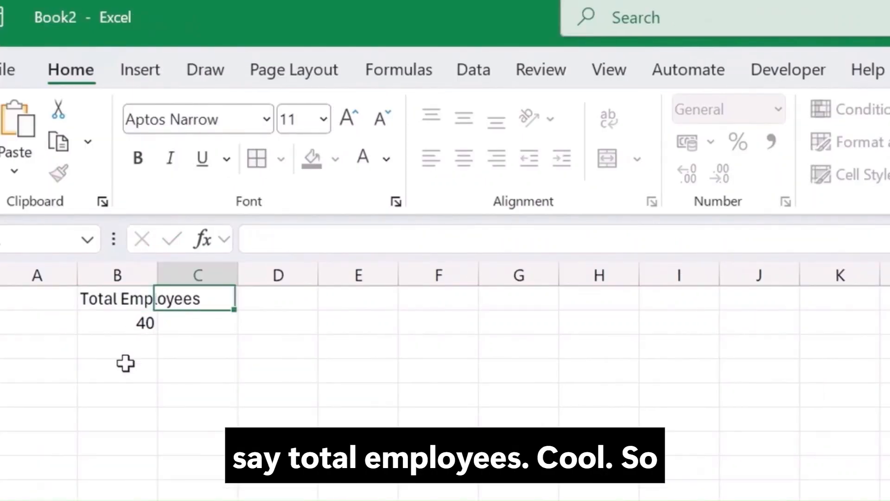
Step: Enter the heading Total Attrition in cell D1
{"action": "key", "text": "Tab"}
{"action": "key", "text": "Tab"}
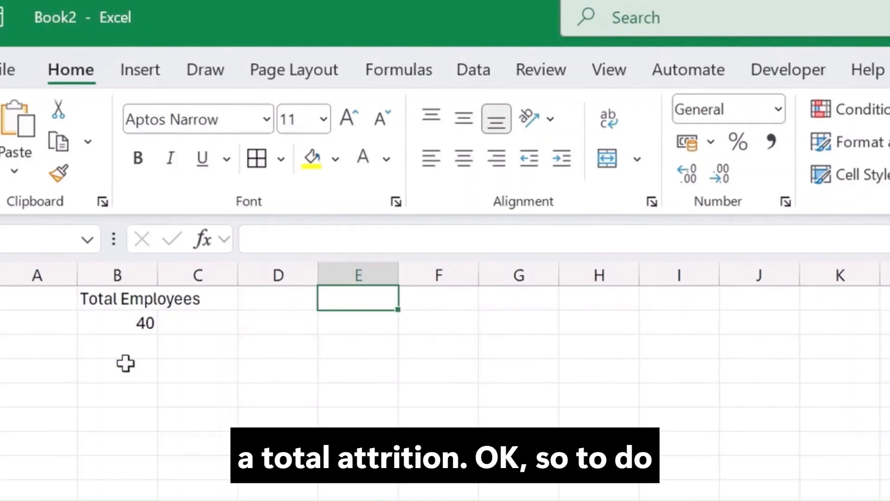
{"action": "key", "text": "Left"}
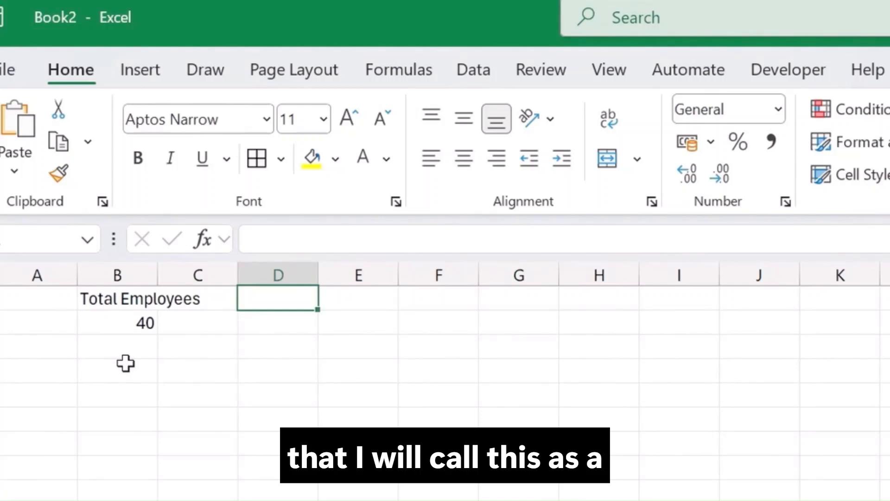
{"action": "type", "text": "Total Att"}
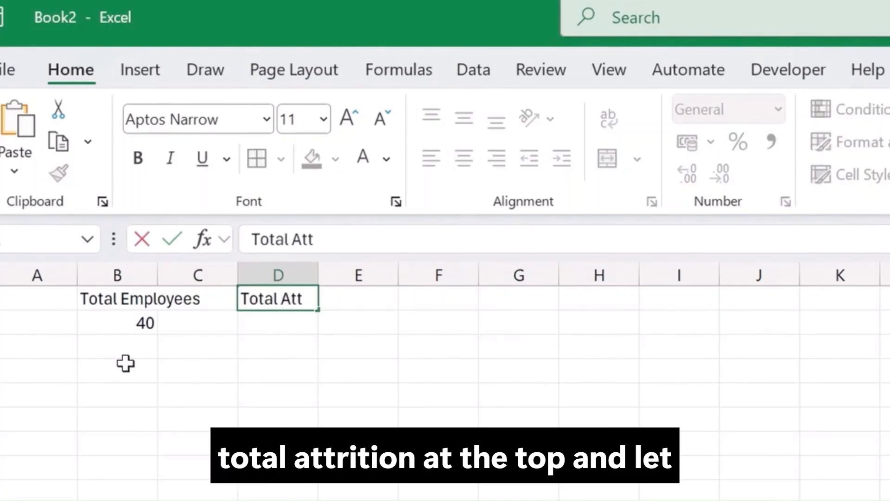
{"action": "type", "text": "rition"}
{"action": "key", "text": "Return"}
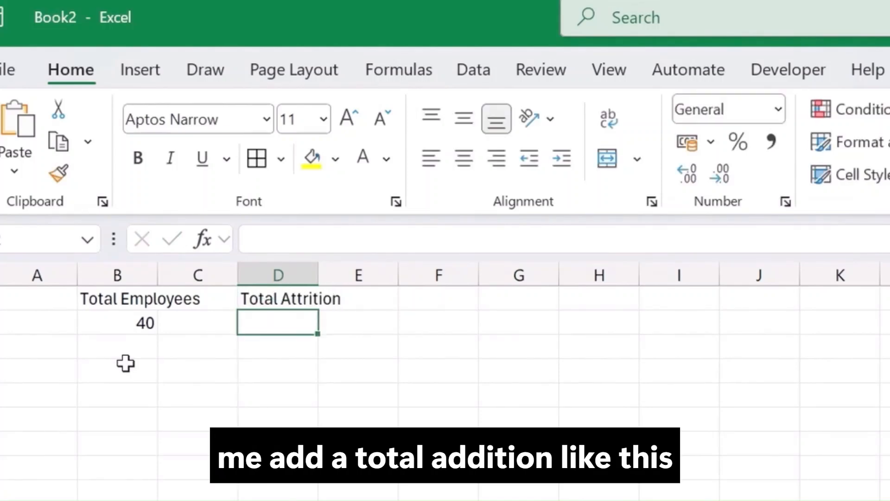
Step: In D2, enter =SUM(HR_Data[AttritionFlag]) to total the attrition
{"action": "type", "text": "=sum"}
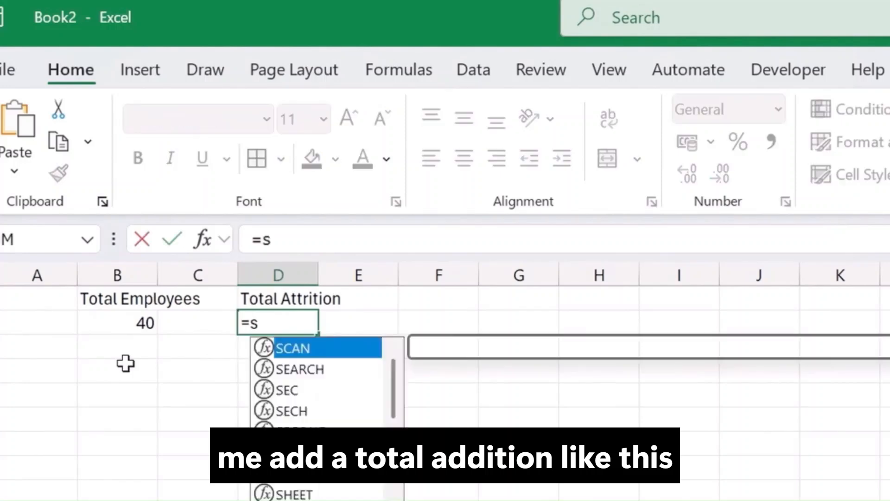
{"action": "key", "text": "Tab"}
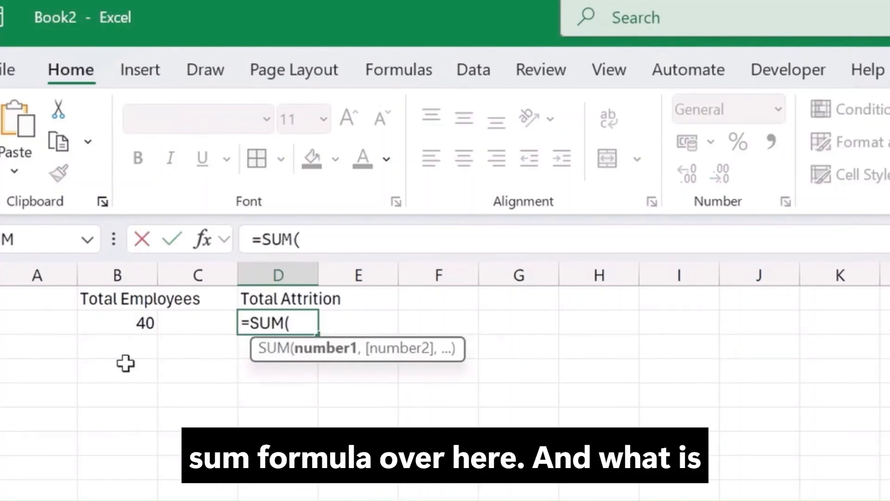
{"action": "type", "text": "hr"}
{"action": "key", "text": "Tab"}
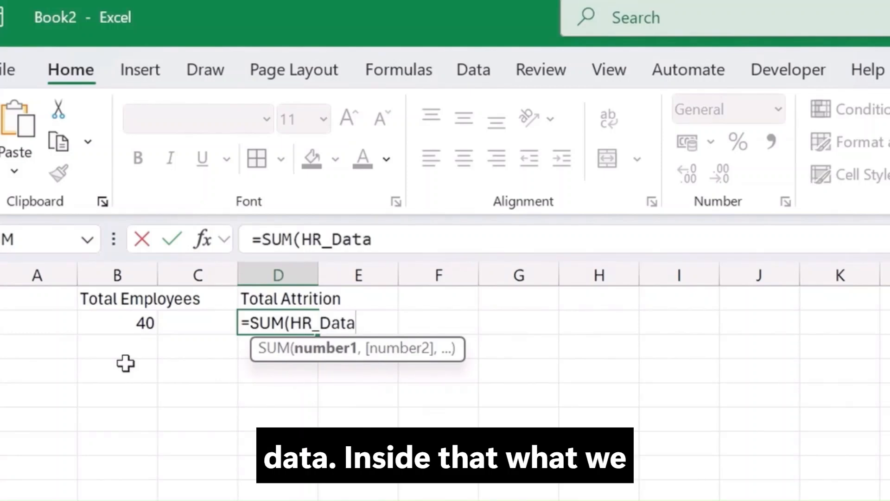
{"action": "type", "text": "9"}
{"action": "key", "text": "BackSpace"}
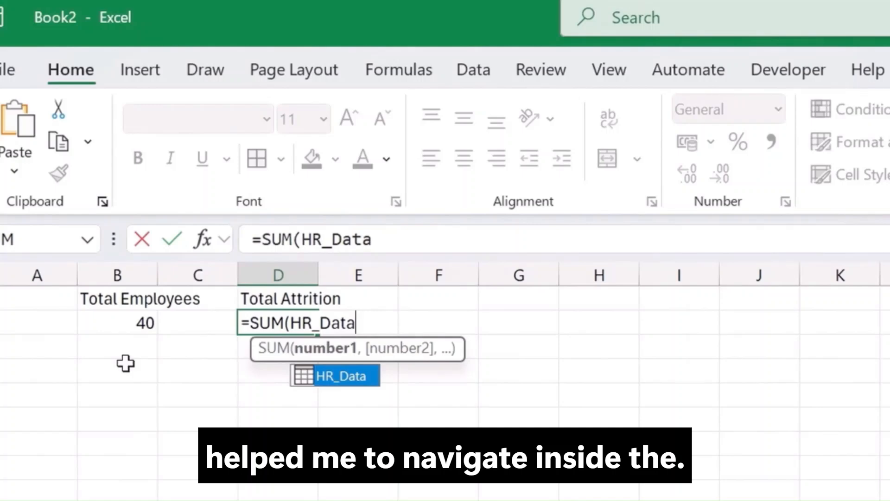
{"action": "type", "text": "{"}
{"action": "key", "text": "BackSpace"}
{"action": "type", "text": "["}
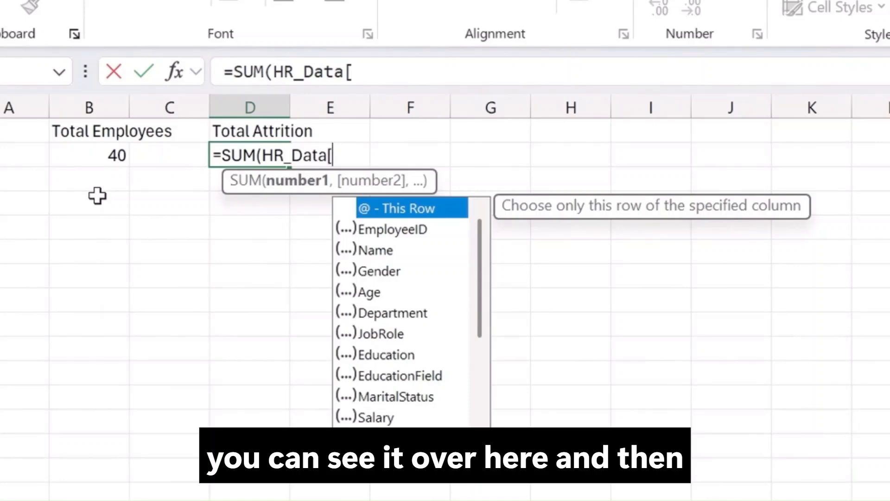
{"action": "type", "text": "at"}
{"action": "key", "text": "Down"}
{"action": "key", "text": "Tab"}
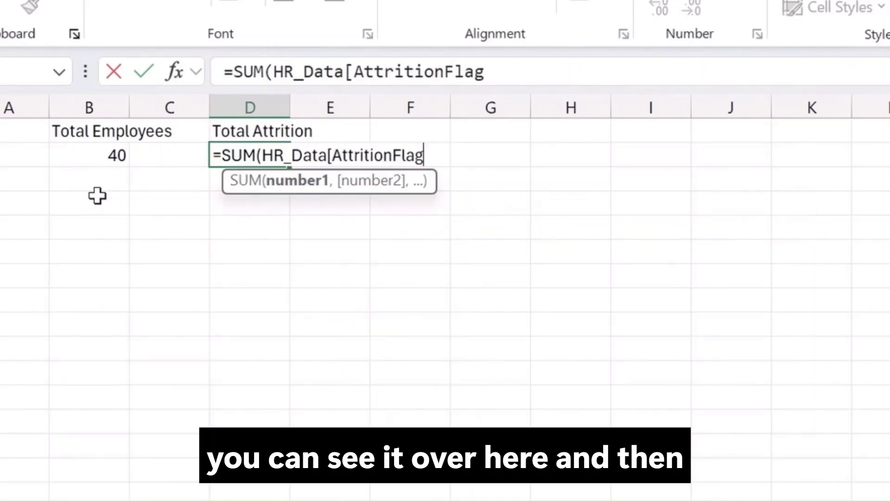
{"action": "type", "text": "]"}
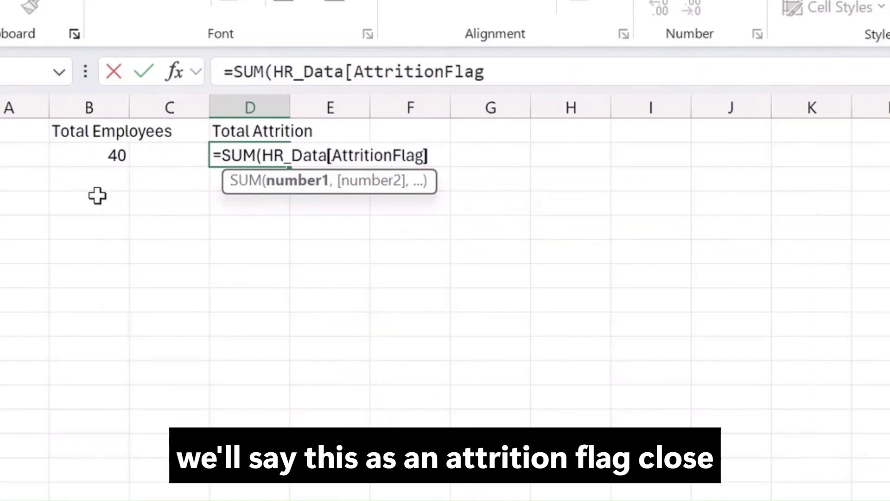
{"action": "key", "text": "Return"}
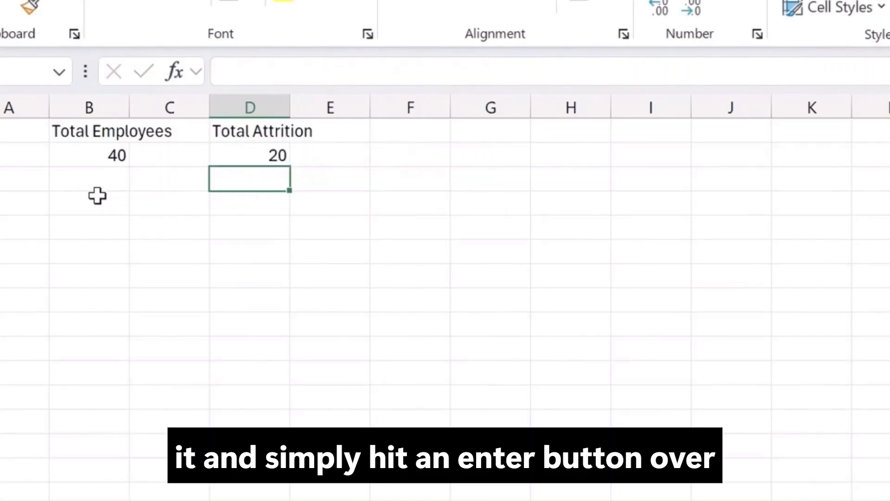
Step: Enter the heading Active Employees in cell F1
{"action": "key", "text": "Up"}
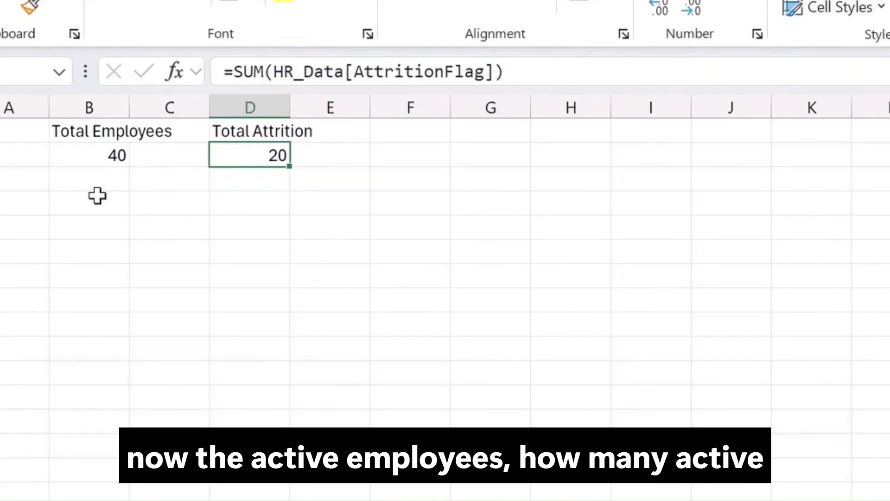
{"action": "key", "text": "Right"}
{"action": "key", "text": "Right"}
{"action": "key", "text": "Right"}
{"action": "key", "text": "Up"}
{"action": "key", "text": "Left"}
{"action": "key", "text": "F2"}
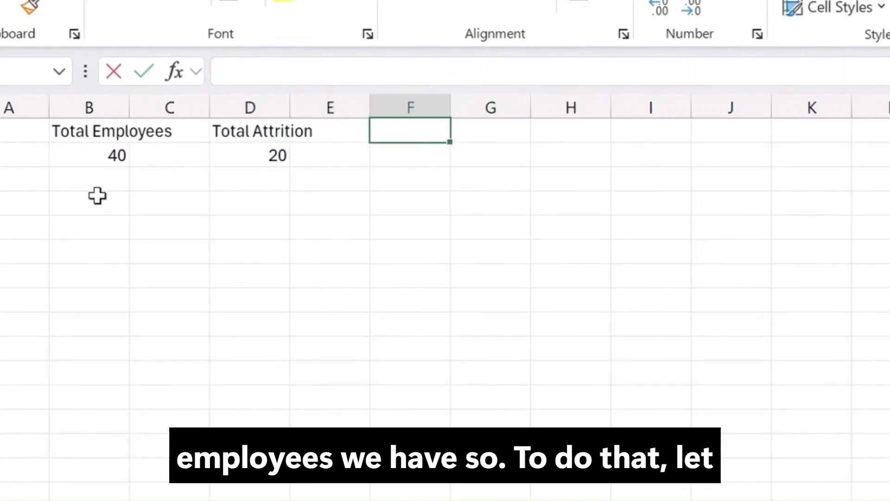
{"action": "type", "text": "Action"}
{"action": "key", "text": "BackSpace"}
{"action": "key", "text": "BackSpace"}
{"action": "type", "text": "v"}
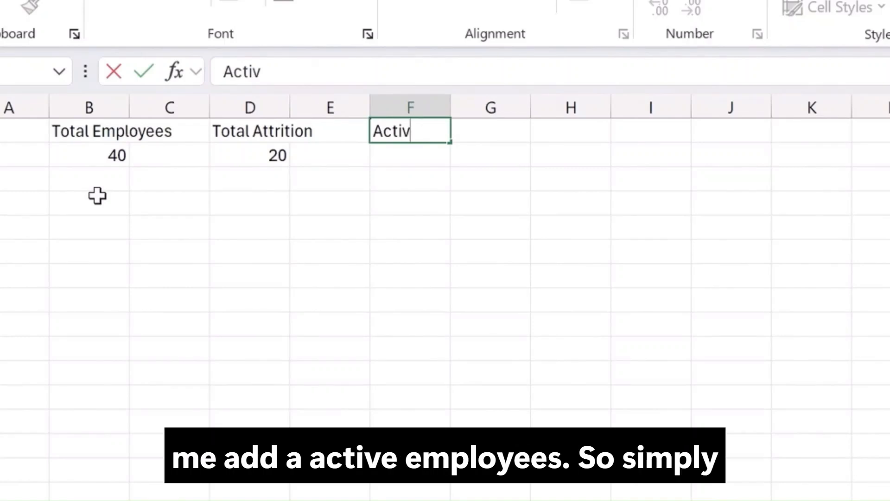
{"action": "type", "text": "e Emplo"}
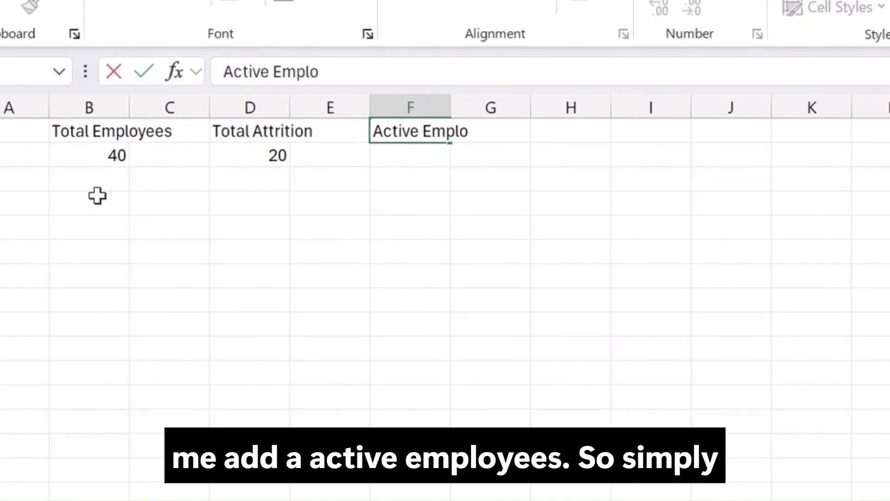
{"action": "type", "text": "yees"}
{"action": "key", "text": "Return"}
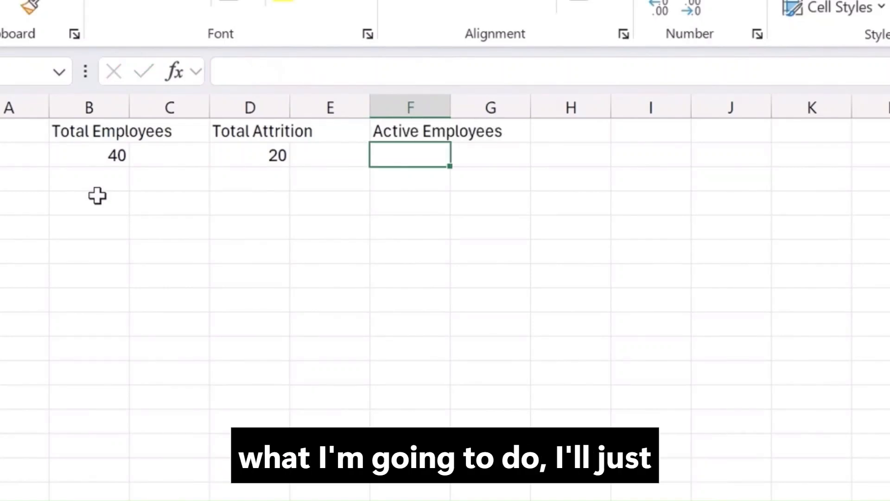
Step: In F2, enter the formula =D2/B2 for active employees and format the result as a percentage
{"action": "type", "text": "="}
{"action": "key", "text": "Left"}
{"action": "key", "text": "Left"}
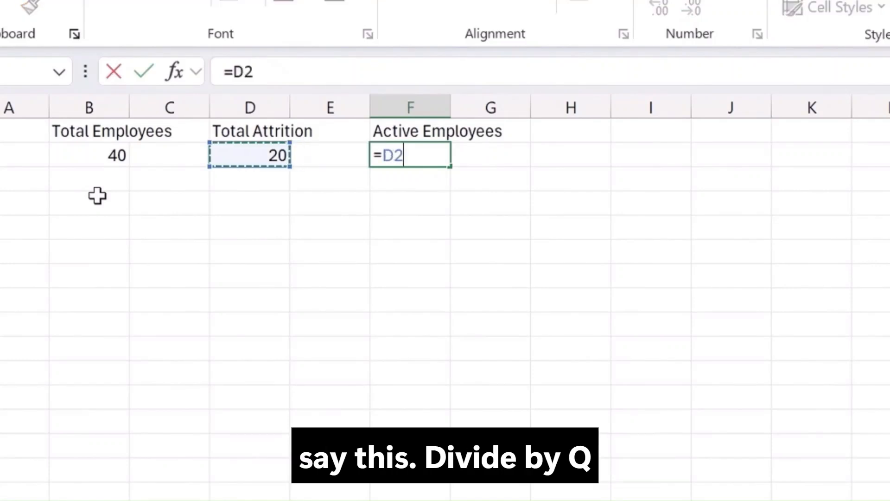
{"action": "type", "text": "/"}
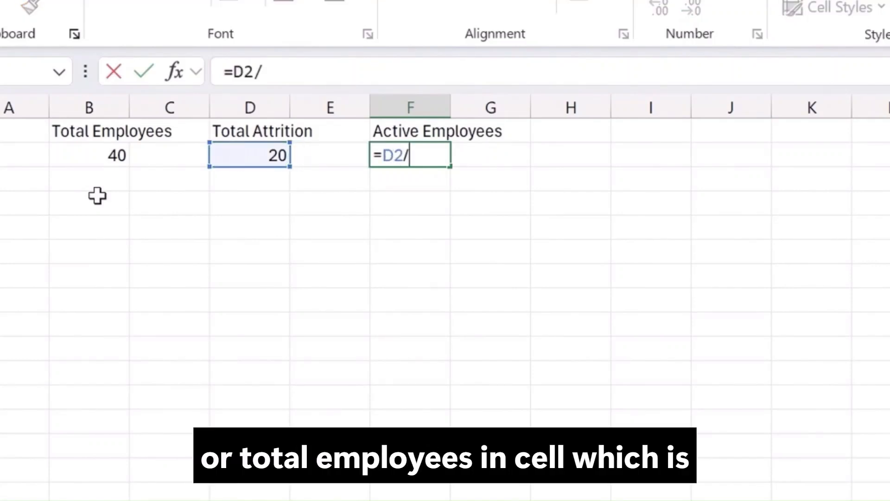
{"action": "key", "text": "Left"}
{"action": "key", "text": "Left"}
{"action": "key", "text": "Left"}
{"action": "key", "text": "Left"}
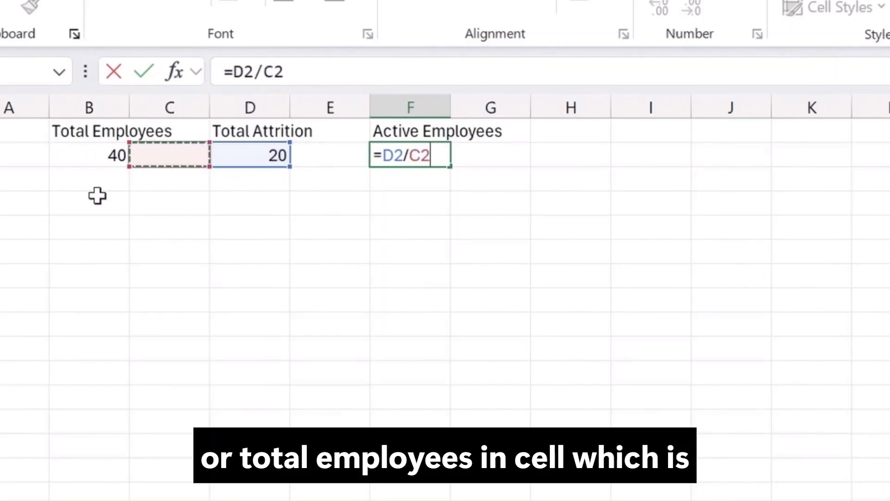
{"action": "key", "text": "Return"}
{"action": "key", "text": "Up"}
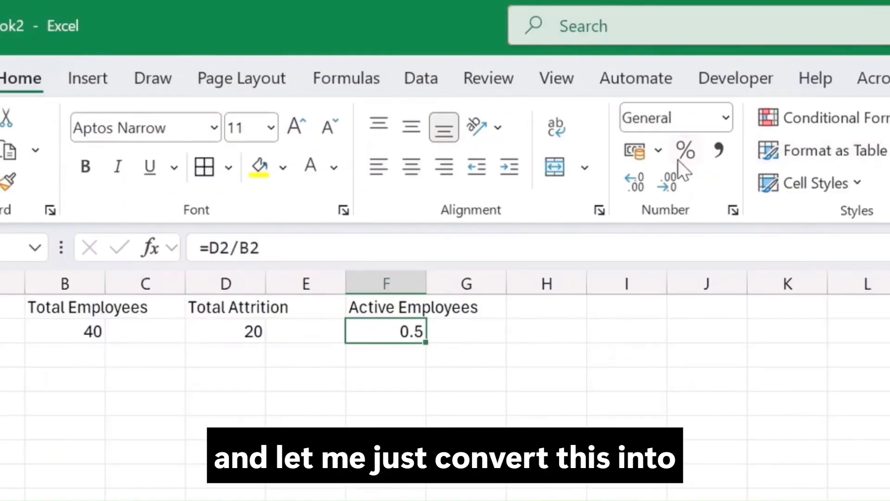
{"action": "left_click", "coordinate": [685, 154]}
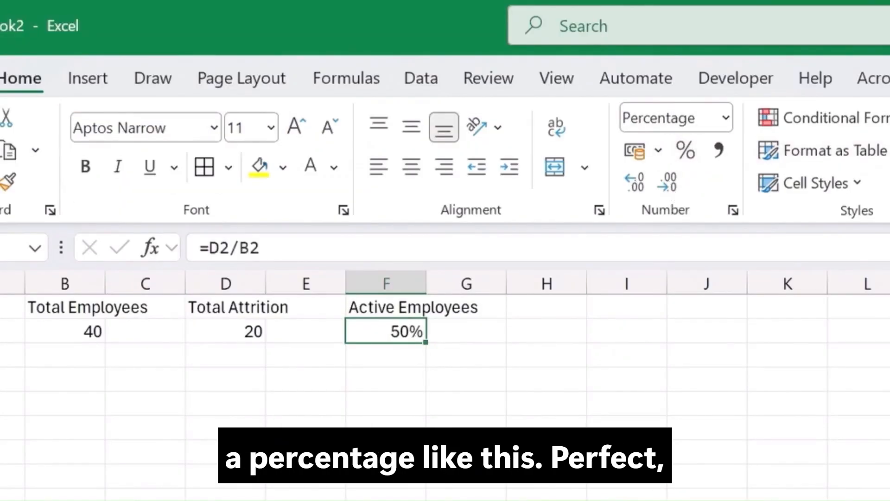
{"action": "left_click_drag", "start_coordinate": [62, 278], "coordinate": [226, 284]}
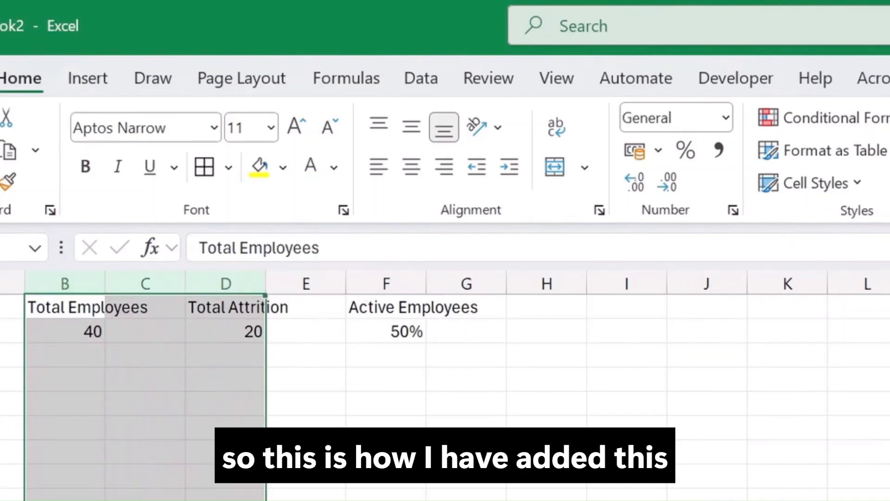
{"action": "left_click", "coordinate": [466, 452]}
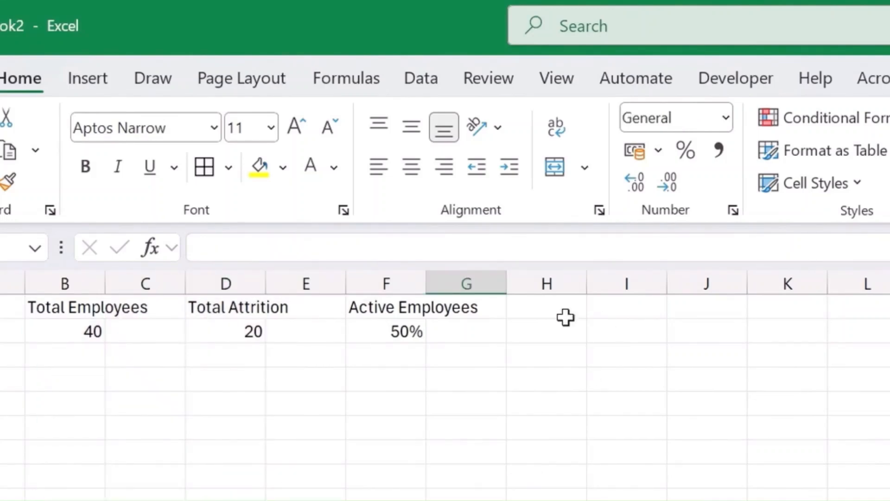
Step: Enter the heading Average Age in cell I1
{"action": "left_click", "coordinate": [596, 308]}
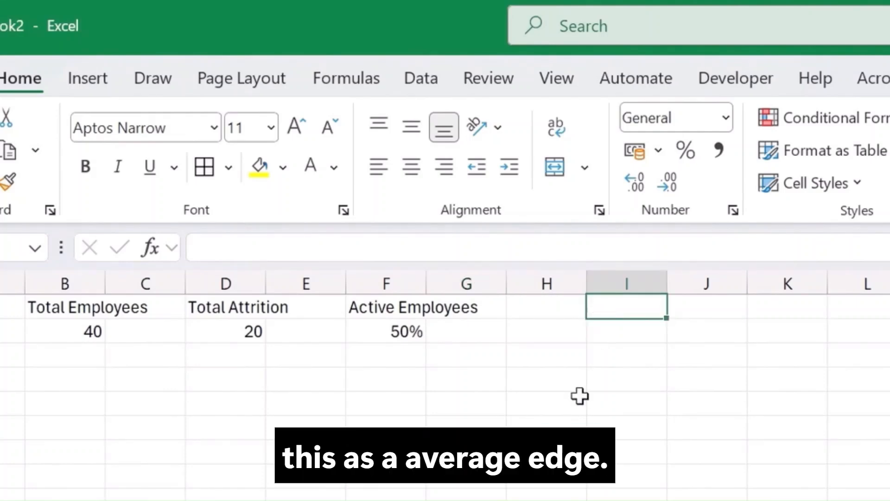
{"action": "type", "text": "Average A"}
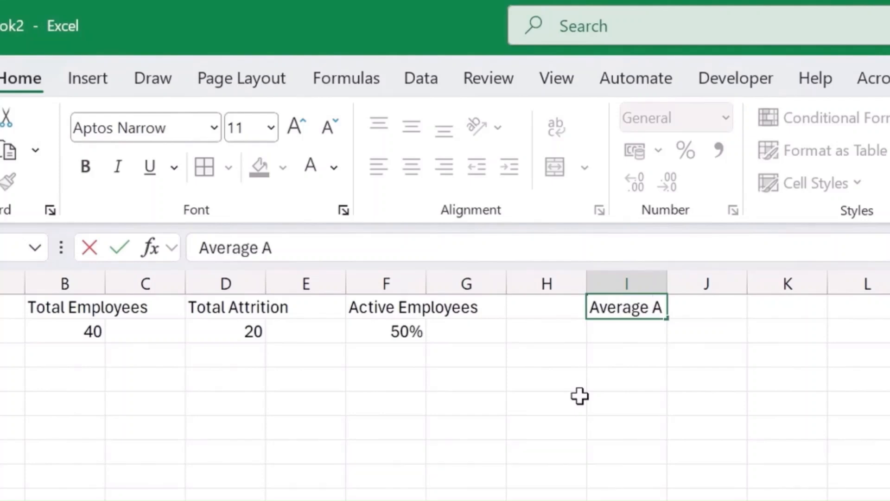
{"action": "type", "text": "ge"}
{"action": "key", "text": "Return"}
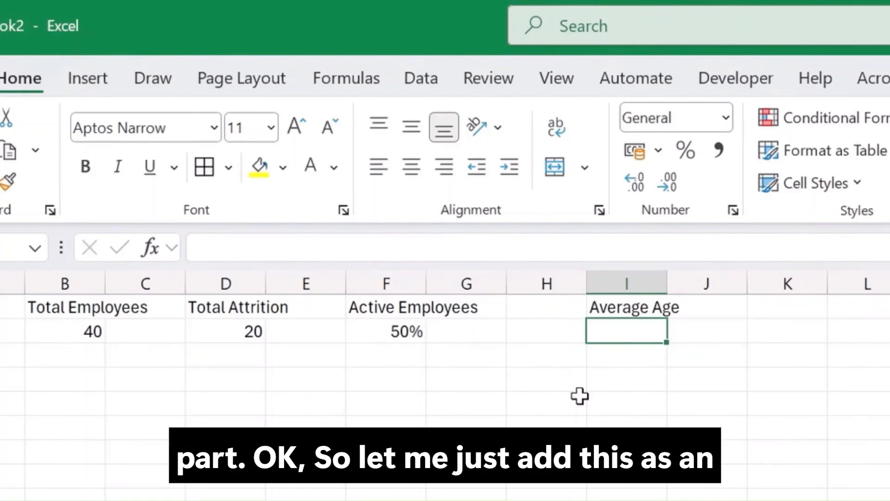
Step: In I2, enter =AVERAGE(HR_Data[Age]) and reduce its display to one decimal place
{"action": "type", "text": "=aver"}
{"action": "key", "text": "Tab"}
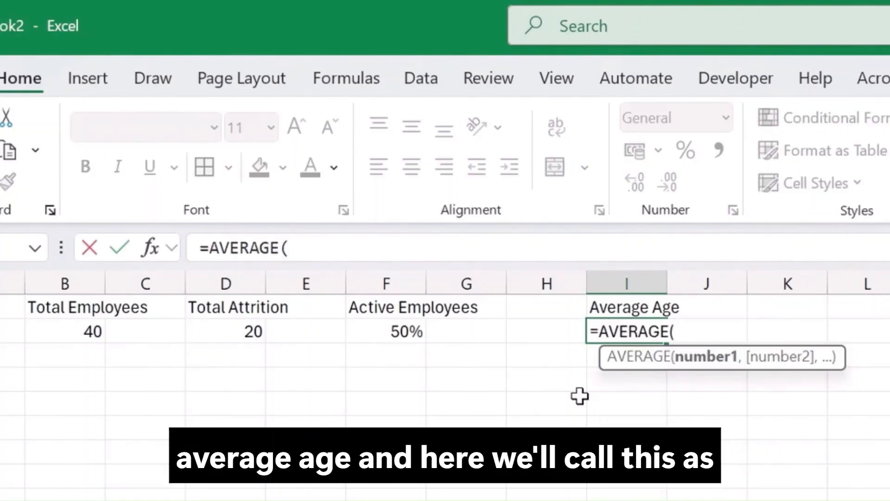
{"action": "type", "text": "hr"}
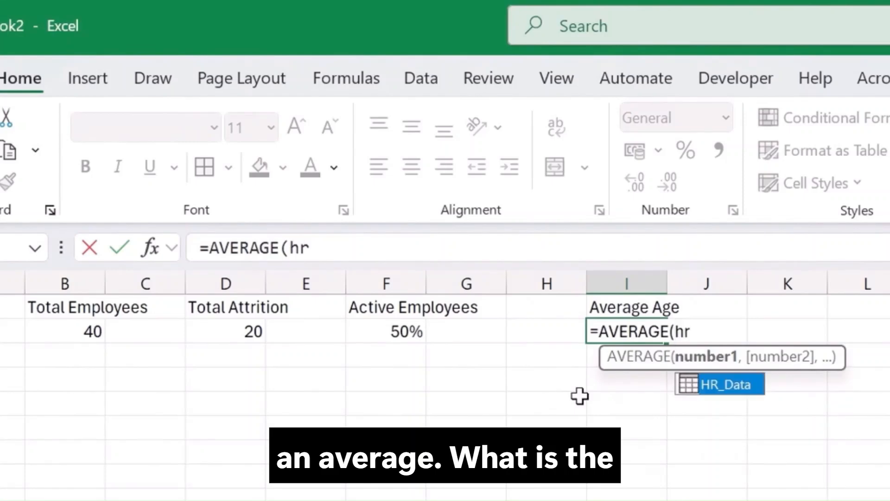
{"action": "key", "text": "Tab"}
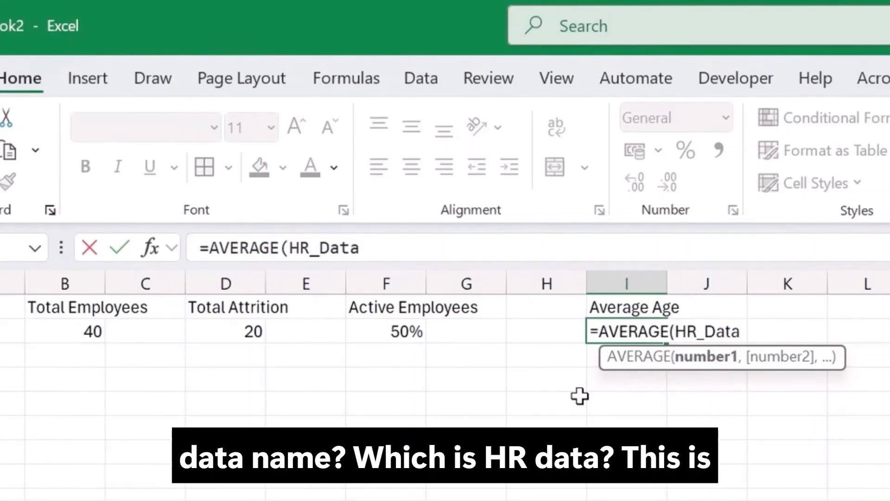
{"action": "type", "text": "[a"}
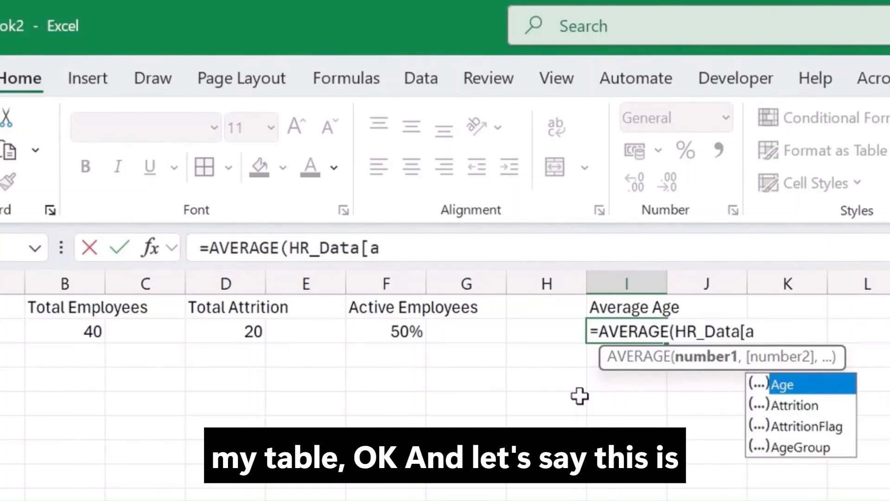
{"action": "key", "text": "Tab"}
{"action": "type", "text": "]"}
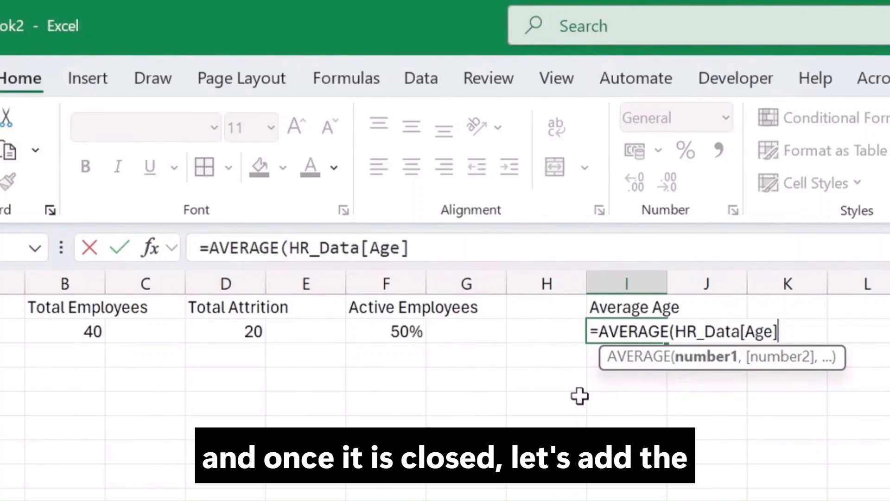
{"action": "type", "text": ")"}
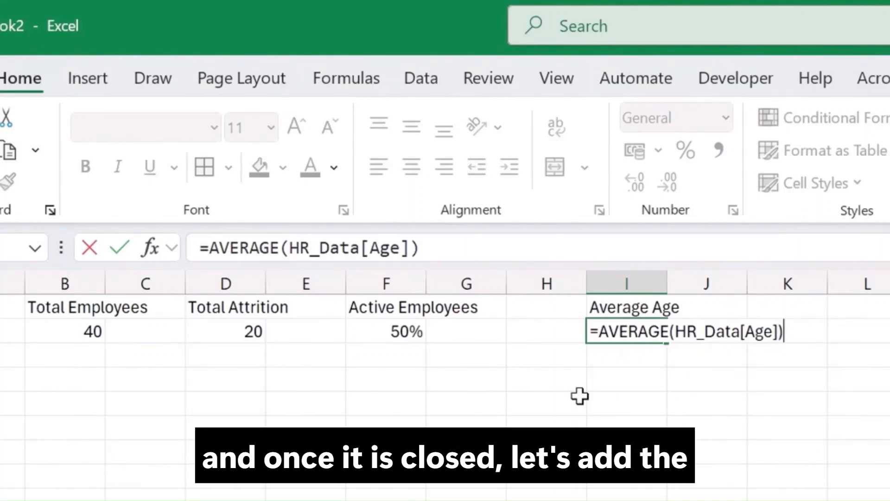
{"action": "key", "text": "Return"}
{"action": "key", "text": "Up"}
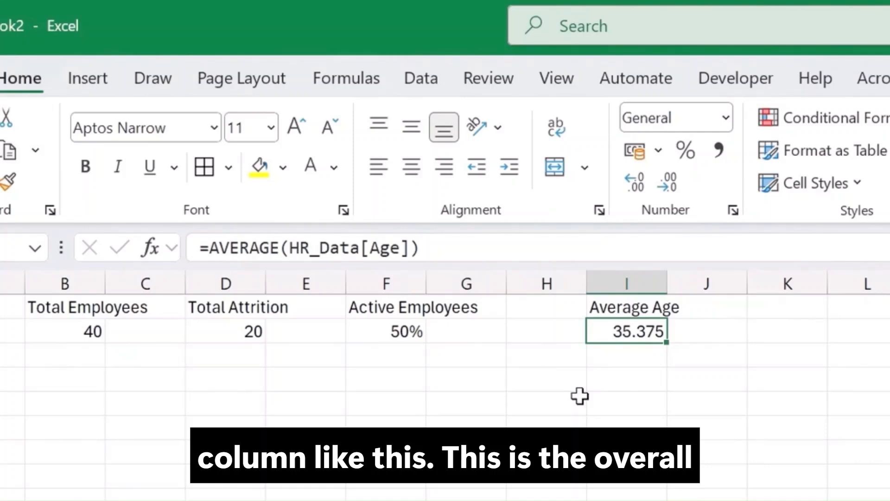
{"action": "left_click", "coordinate": [668, 183]}
{"action": "left_click", "coordinate": [669, 186]}
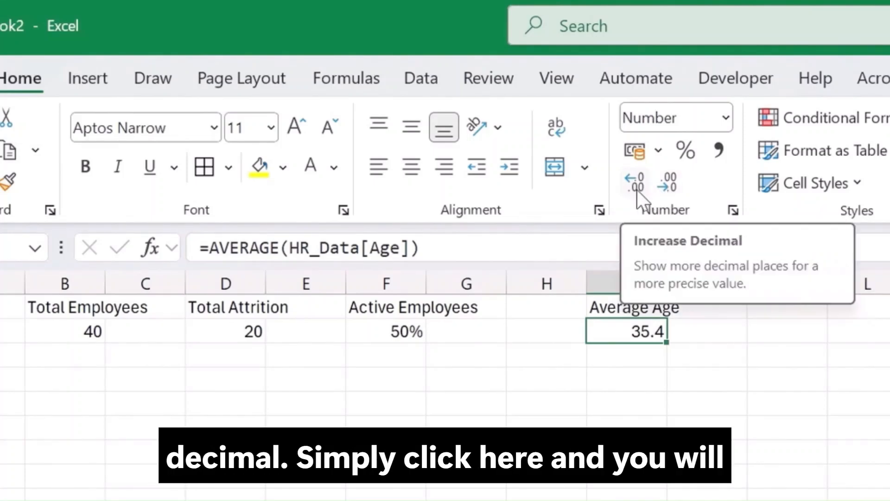
{"action": "left_click", "coordinate": [704, 332]}
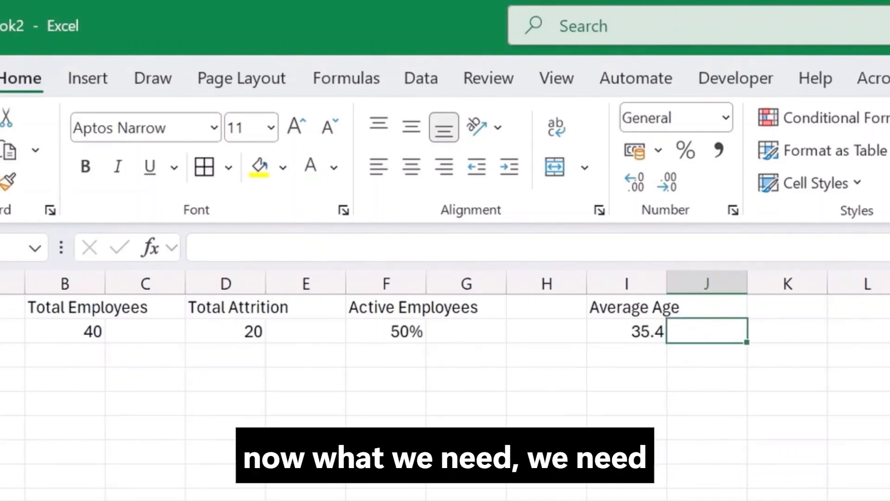
Step: Enter the heading Avg Job Satisfaciton in cell L1
{"action": "left_click", "coordinate": [870, 302]}
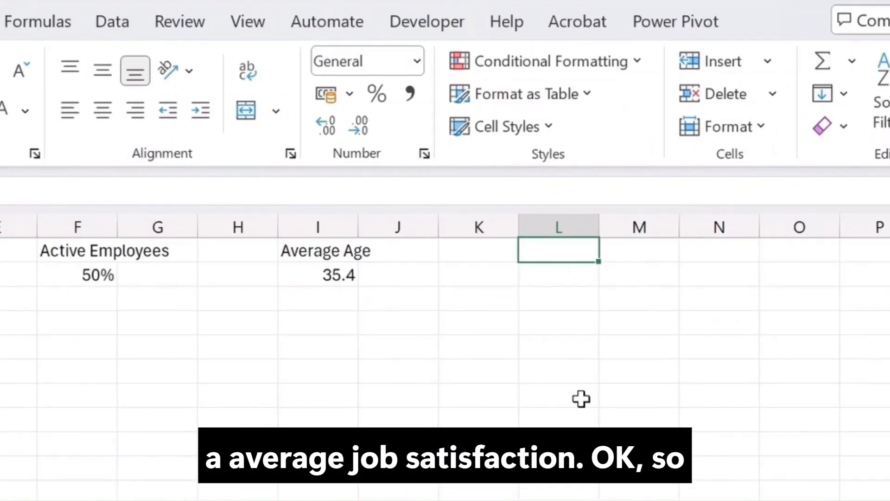
{"action": "type", "text": "Ab"}
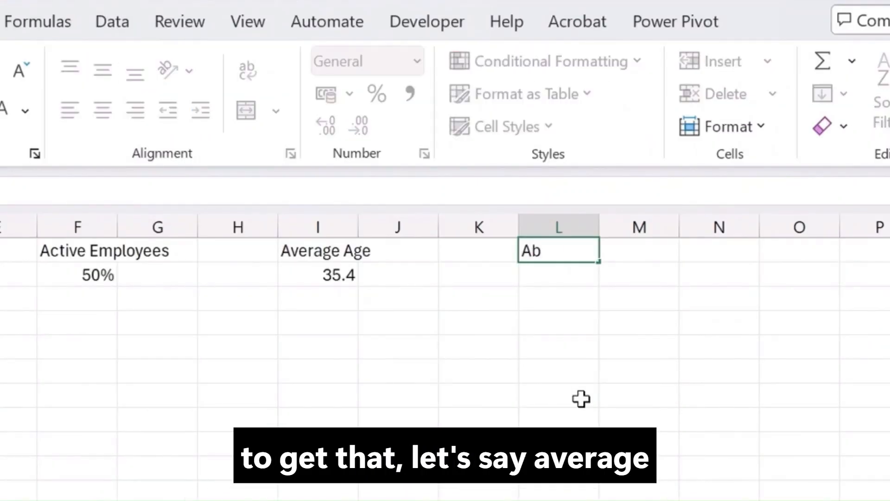
{"action": "key", "text": "BackSpace"}
{"action": "type", "text": "vg Job"}
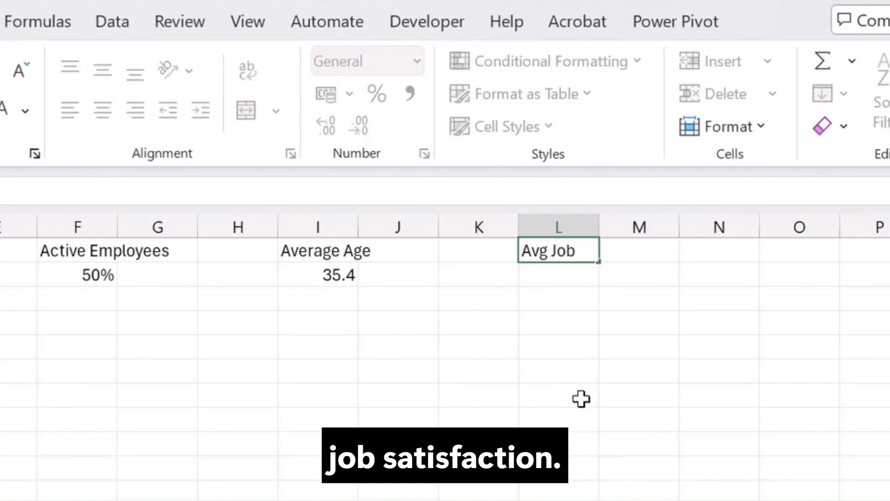
{"action": "type", "text": " Satisf"}
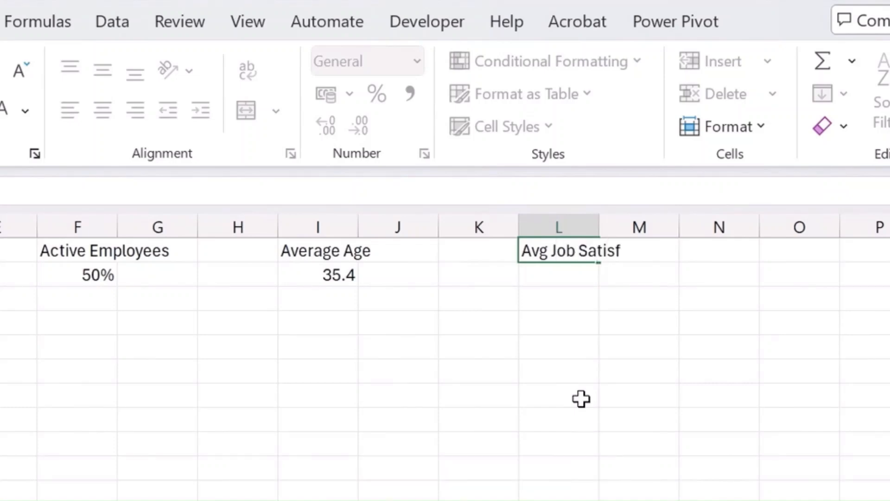
{"action": "type", "text": "aciton"}
{"action": "key", "text": "Return"}
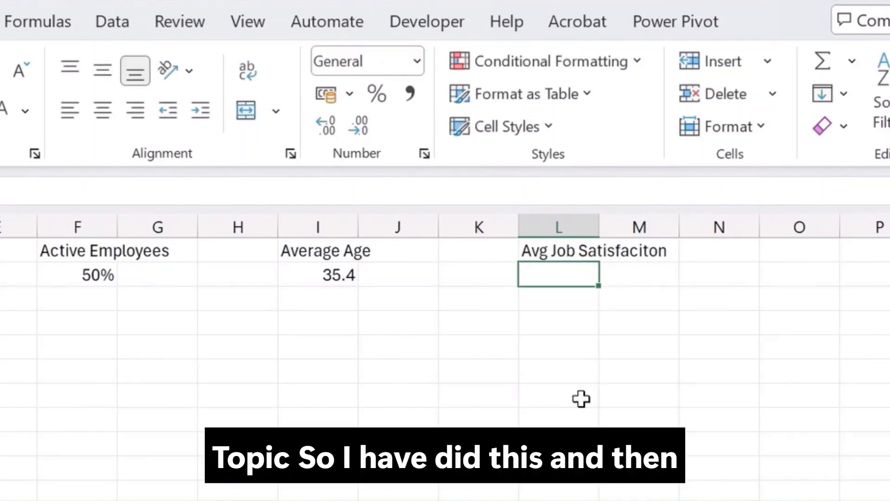
Step: In L2, enter =AVERAGE(HR_Data[JobSatisfaction]) and reduce its display to one decimal place
{"action": "type", "text": "=aver"}
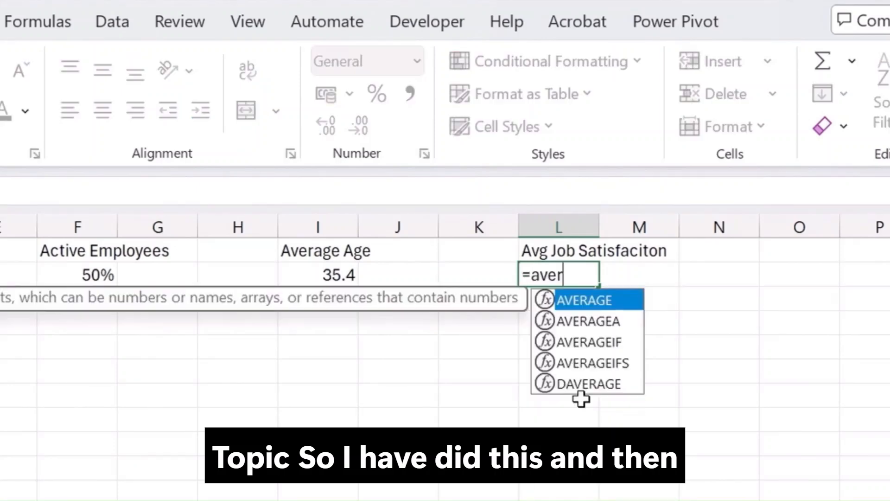
{"action": "key", "text": "Tab"}
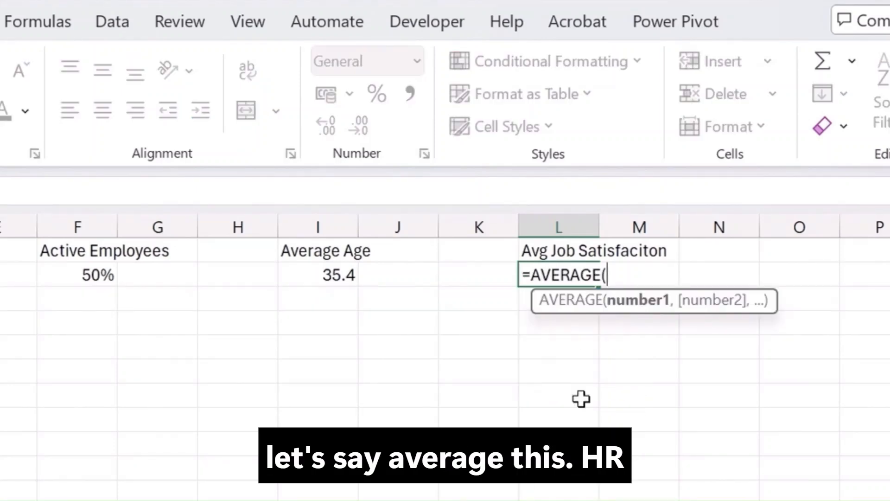
{"action": "type", "text": "hr"}
{"action": "key", "text": "Tab"}
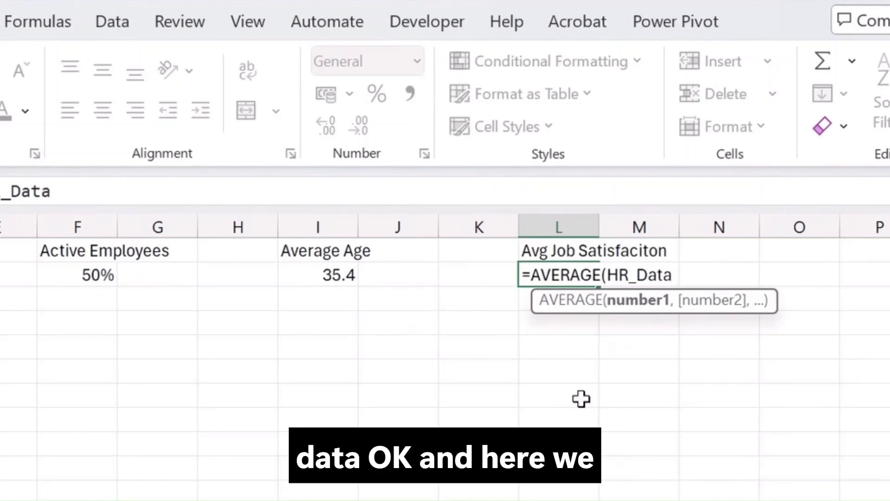
{"action": "type", "text": "[job"}
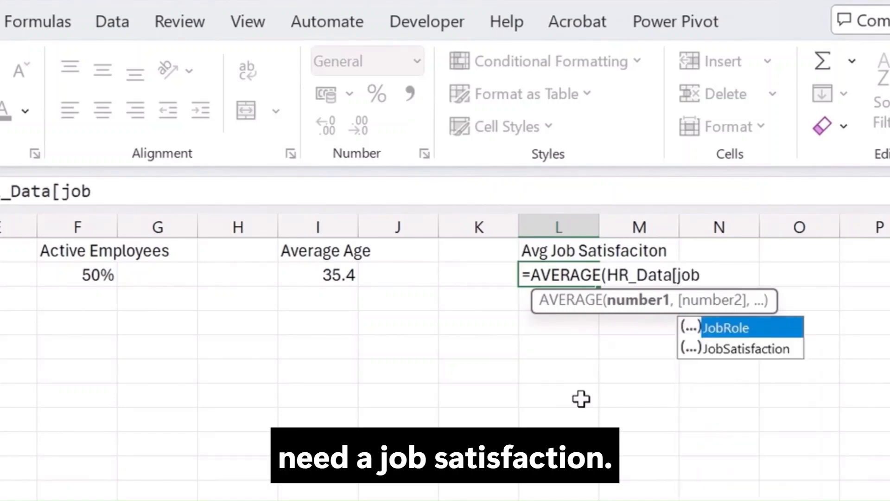
{"action": "key", "text": "Down"}
{"action": "key", "text": "Tab"}
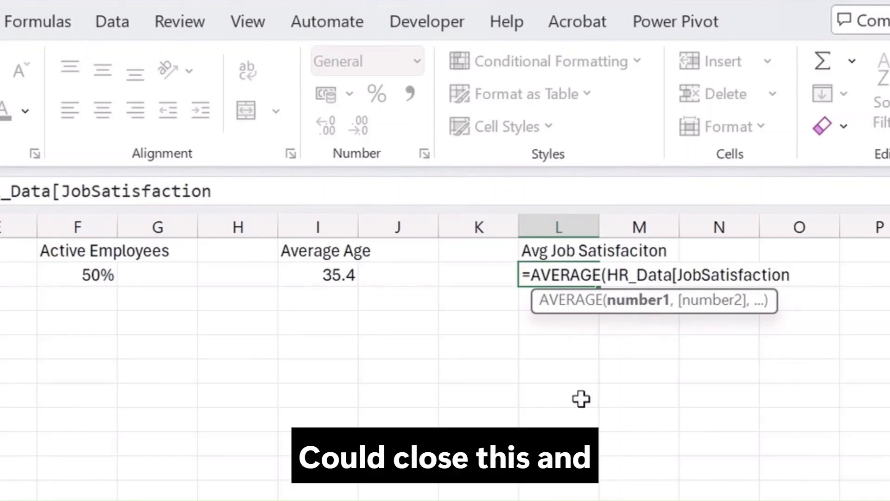
{"action": "type", "text": "])"}
{"action": "key", "text": "Return"}
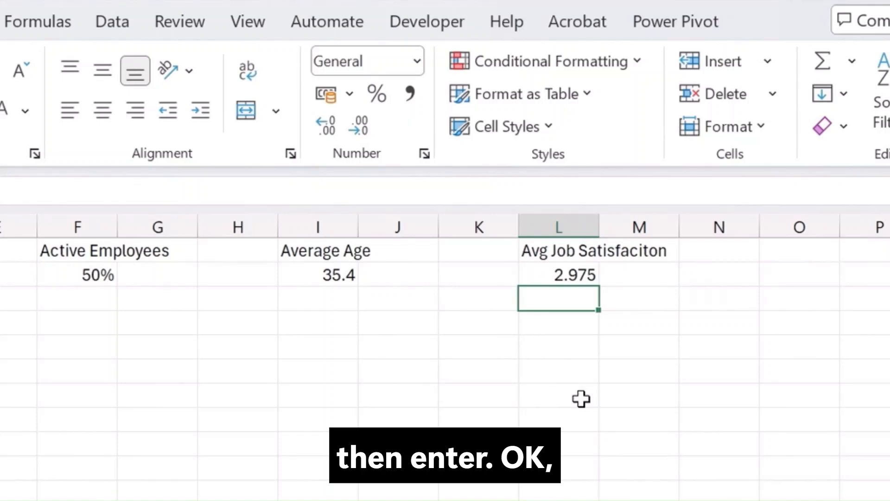
{"action": "left_click", "coordinate": [558, 265]}
{"action": "left_click", "coordinate": [367, 130]}
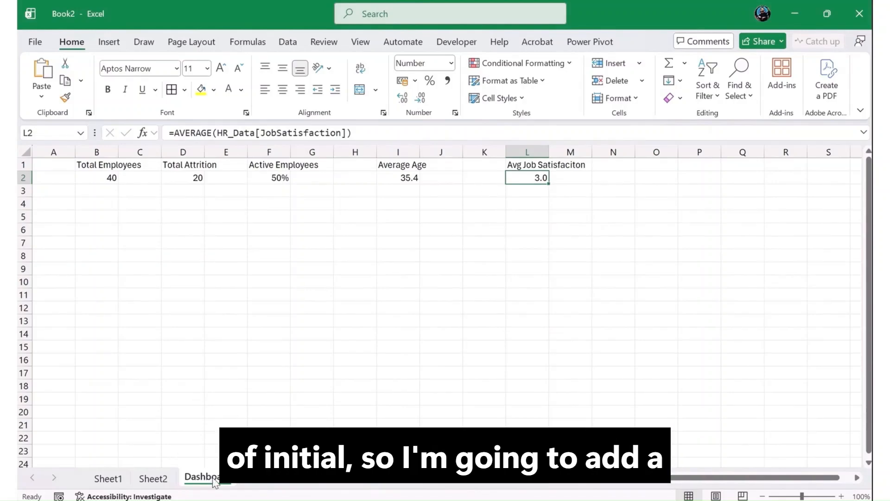
Step: Review the HR data on Sheet2, then return to the Dashboard sheet and select cell A6
{"action": "left_click", "coordinate": [154, 479]}
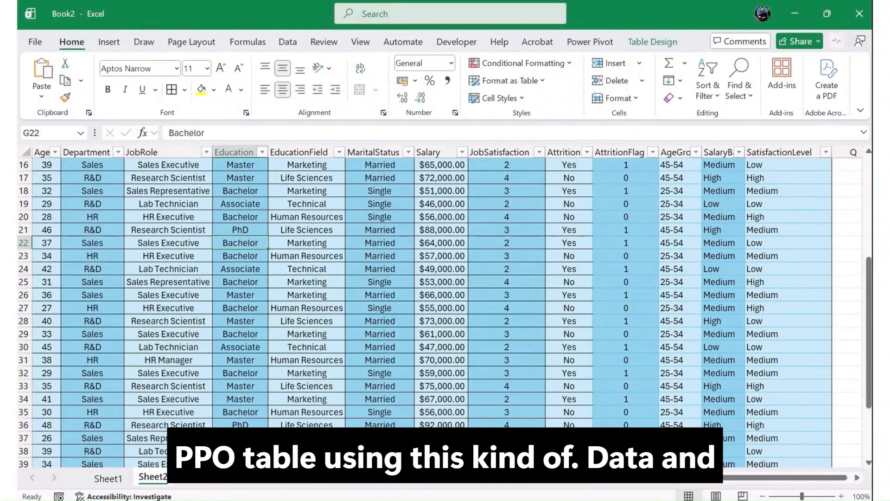
{"action": "left_click", "coordinate": [187, 483]}
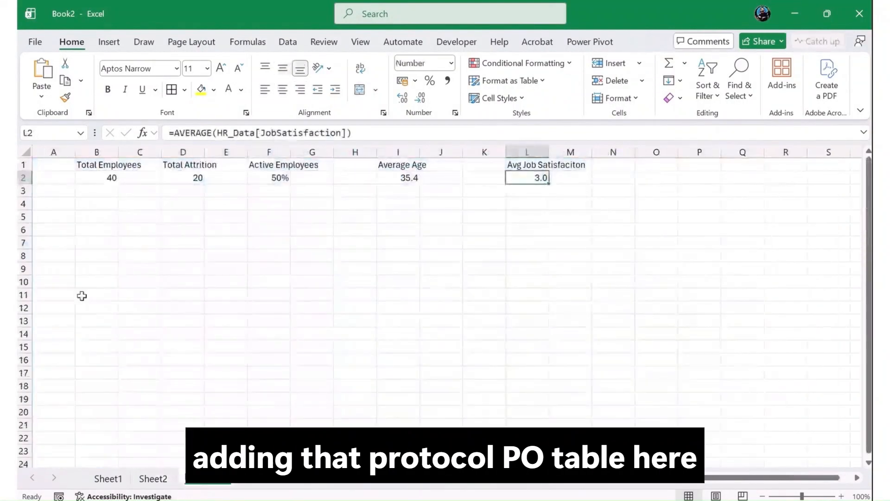
{"action": "left_click", "coordinate": [69, 233]}
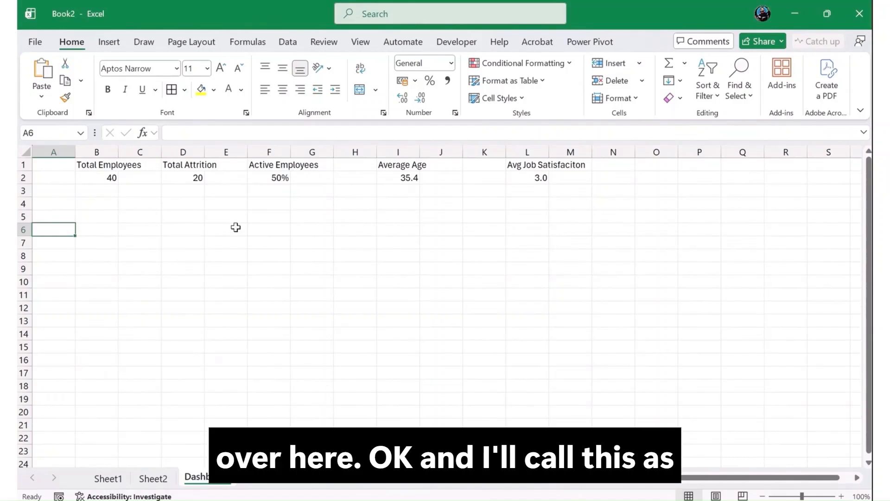
Step: Rename the Dashboard sheet with the KPI formulas as Calculation
{"action": "double_click", "coordinate": [226, 481]}
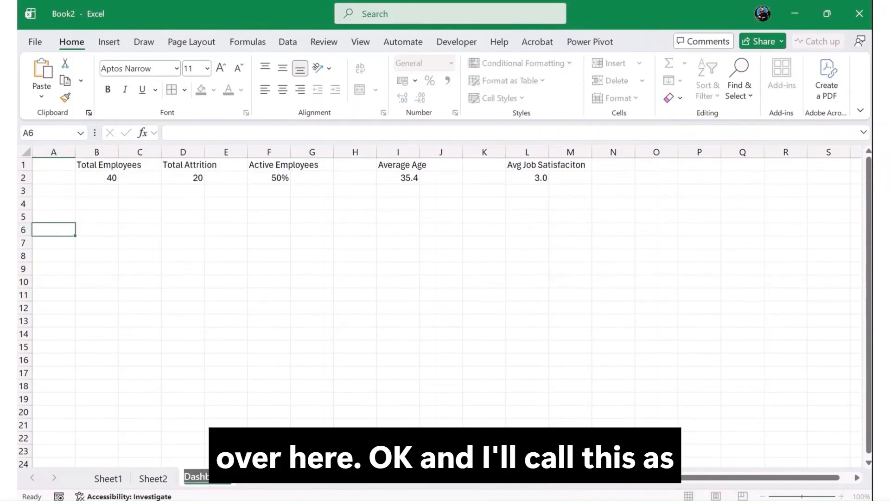
{"action": "type", "text": "Calculation"}
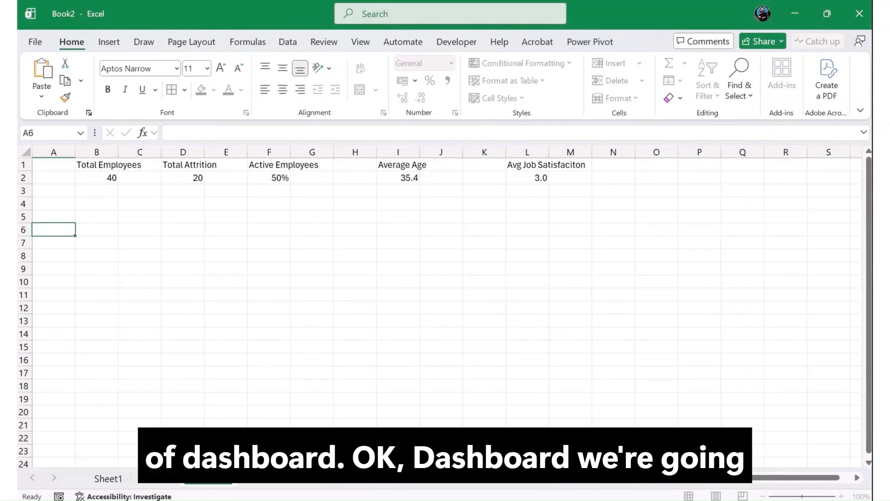
Step: Add a new sheet named Dashboard and rename Sheet1 as Raw
{"action": "left_click", "coordinate": [243, 478]}
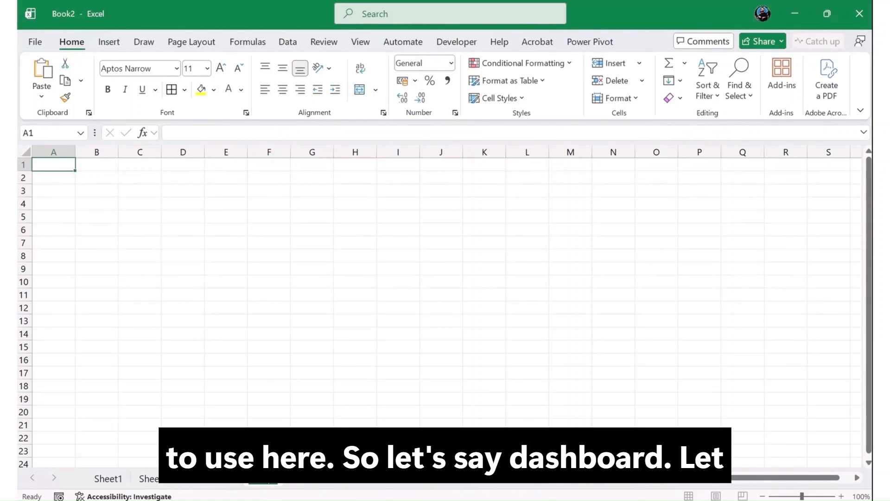
{"action": "double_click", "coordinate": [263, 478]}
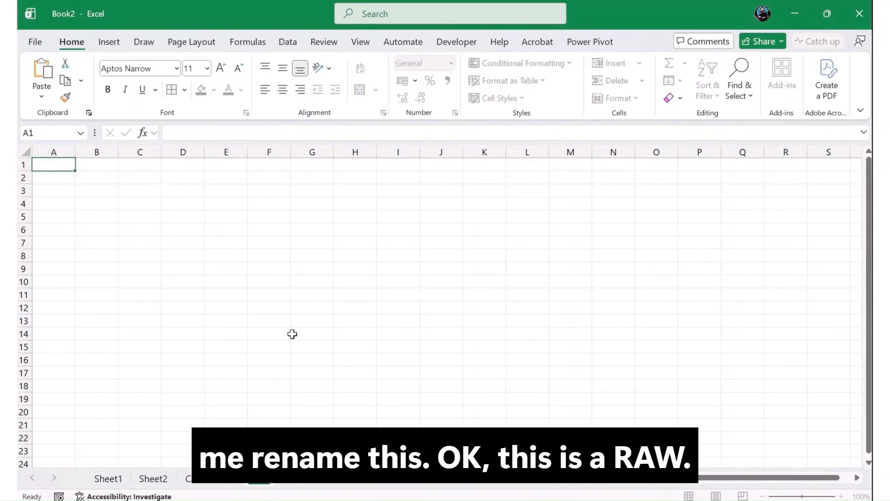
{"action": "double_click", "coordinate": [107, 478]}
{"action": "type", "text": "Raw"}
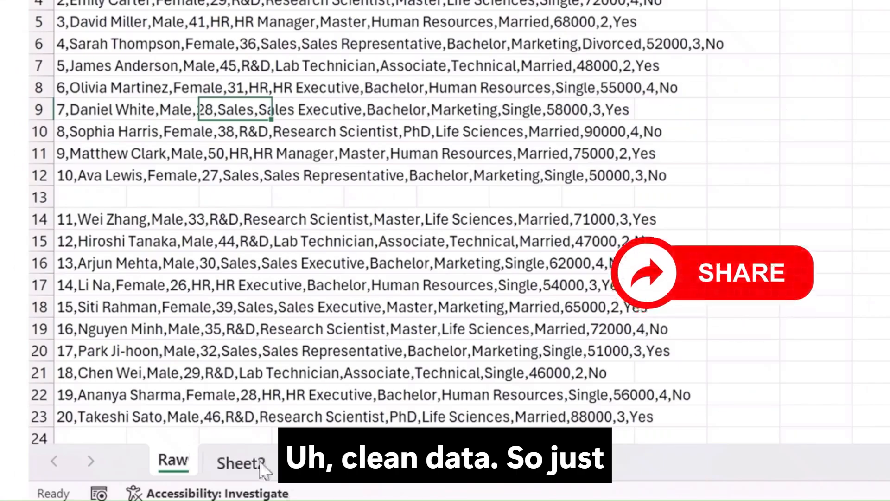
Step: Rename Sheet2 as CleanData
{"action": "double_click", "coordinate": [149, 478]}
{"action": "type", "text": "d"}
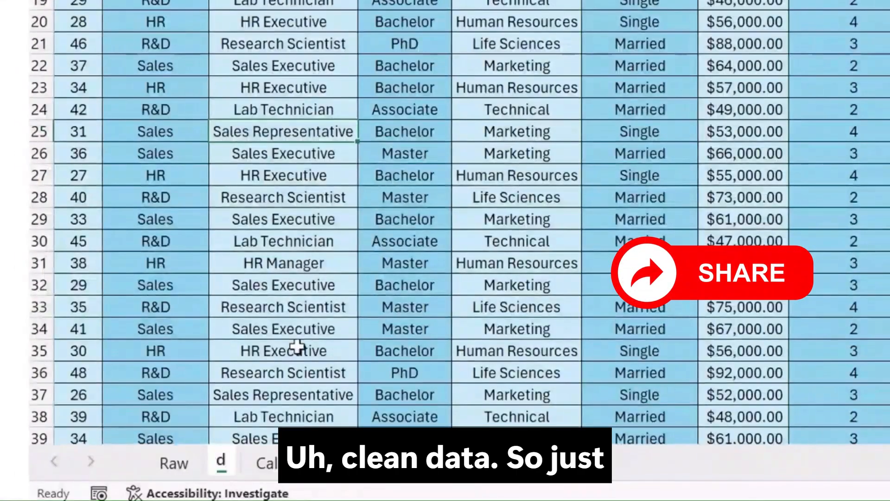
{"action": "type", "text": "le"}
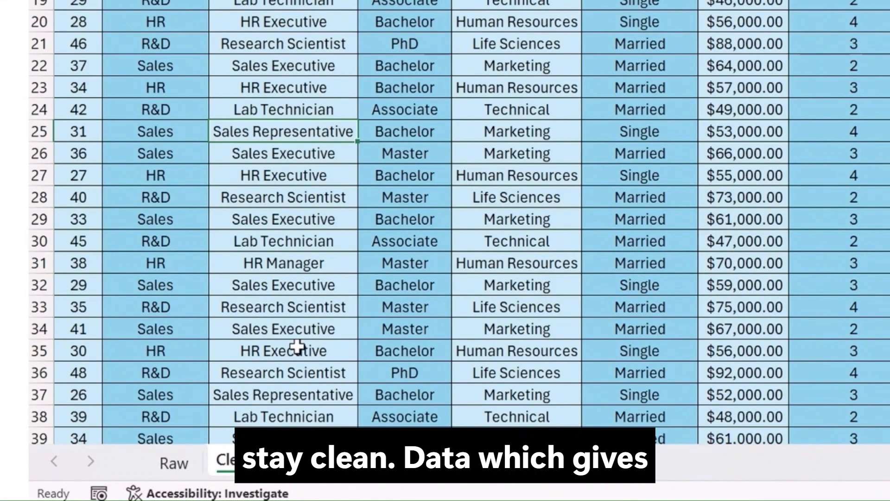
Step: Insert a PivotTable from the HR_Data table into the existing Calculation sheet at cell A5
{"action": "left_click", "coordinate": [459, 159]}
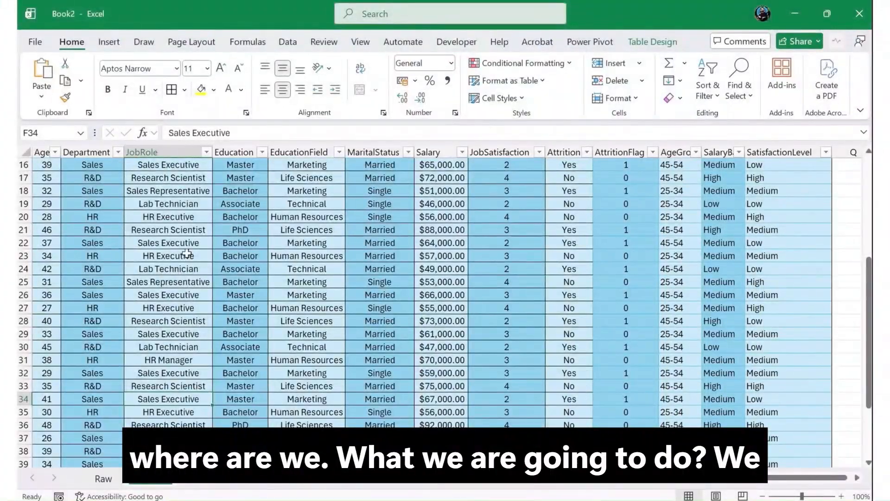
{"action": "left_click", "coordinate": [108, 41]}
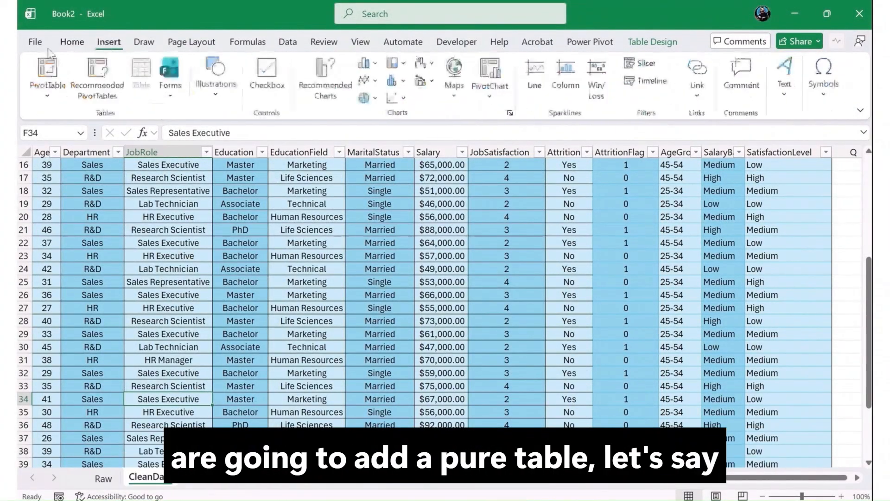
{"action": "left_click", "coordinate": [47, 74]}
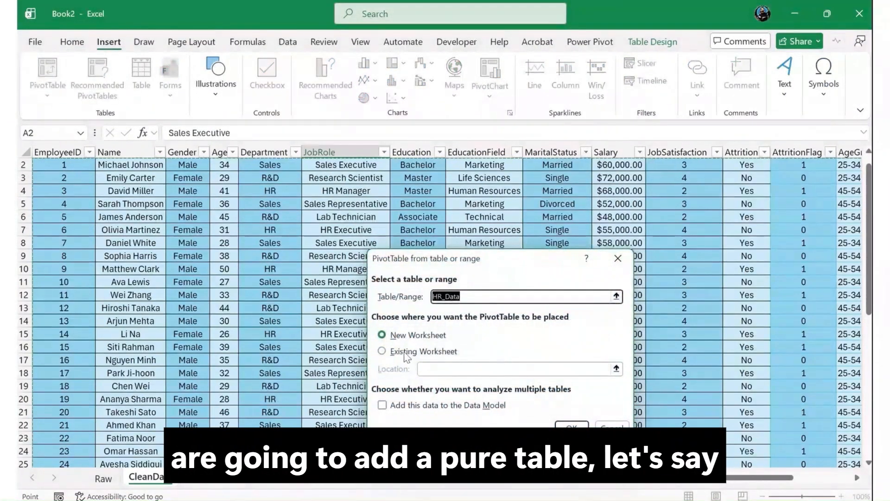
{"action": "left_click", "coordinate": [382, 351]}
{"action": "left_click", "coordinate": [441, 369]}
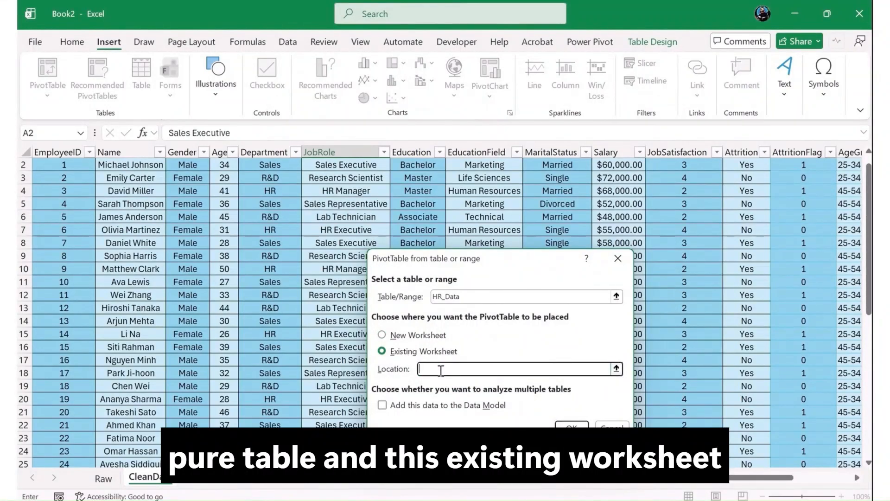
{"action": "left_click", "coordinate": [213, 479]}
{"action": "left_click", "coordinate": [65, 220]}
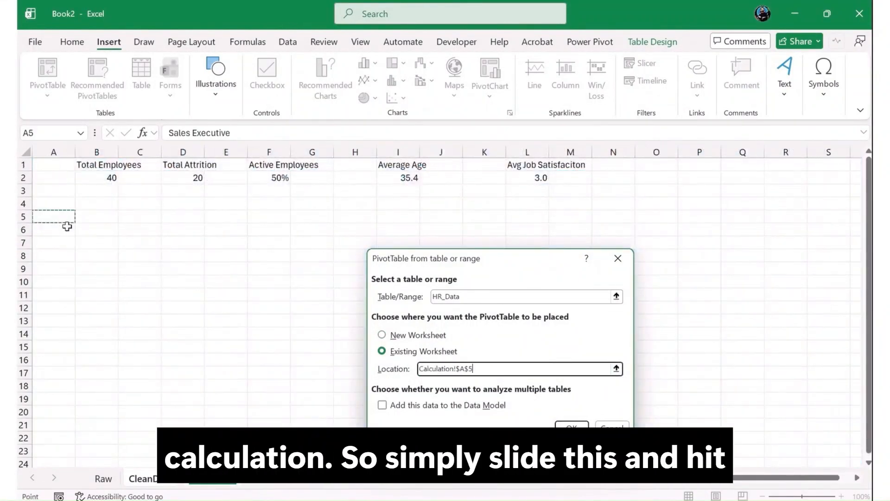
{"action": "left_click", "coordinate": [571, 426]}
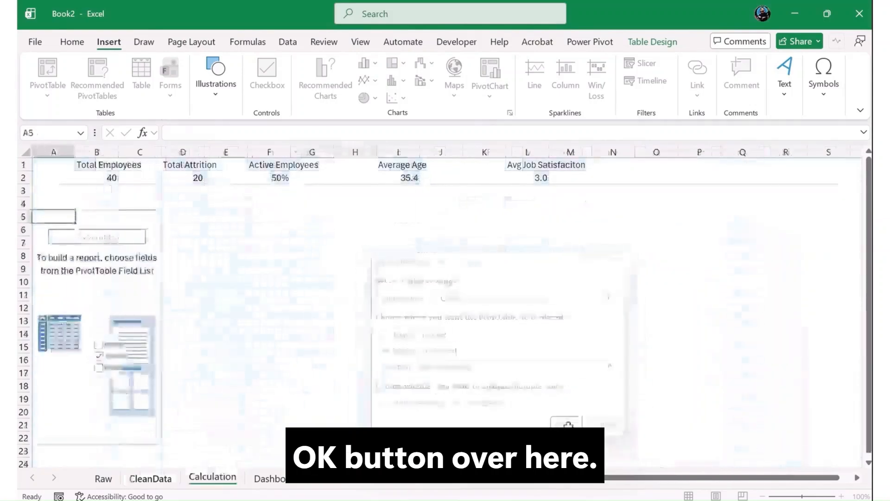
Step: Build the PivotTable with Department as rows and AttritionFlag as summed values
{"action": "left_click_drag", "start_coordinate": [175, 144], "coordinate": [862, 167]}
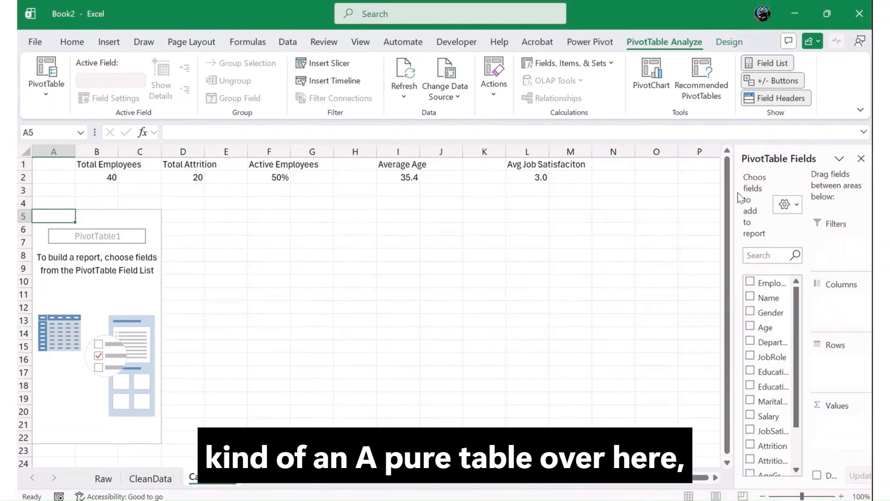
{"action": "left_click_drag", "start_coordinate": [734, 195], "coordinate": [571, 217]}
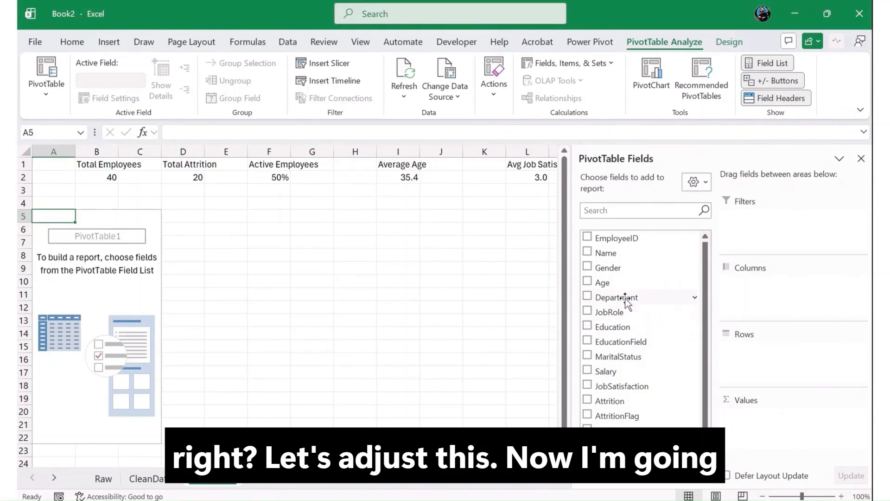
{"action": "left_click_drag", "start_coordinate": [626, 299], "coordinate": [764, 358]}
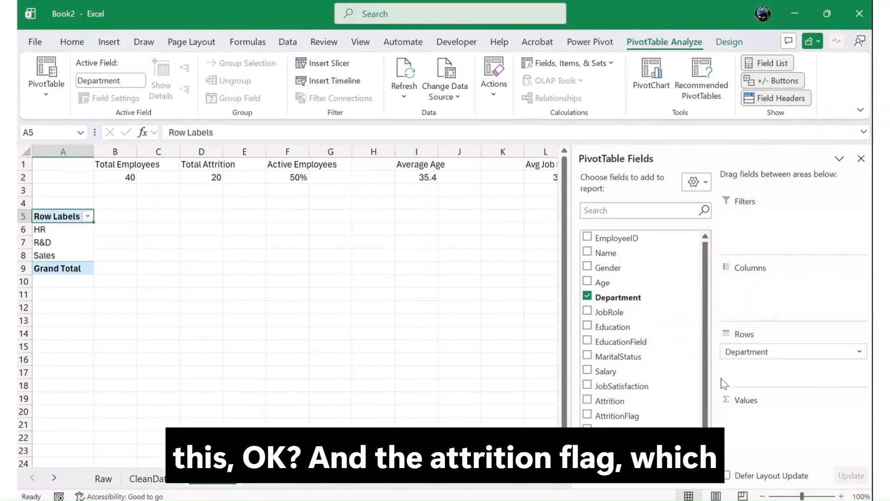
{"action": "left_click_drag", "start_coordinate": [636, 419], "coordinate": [816, 417]}
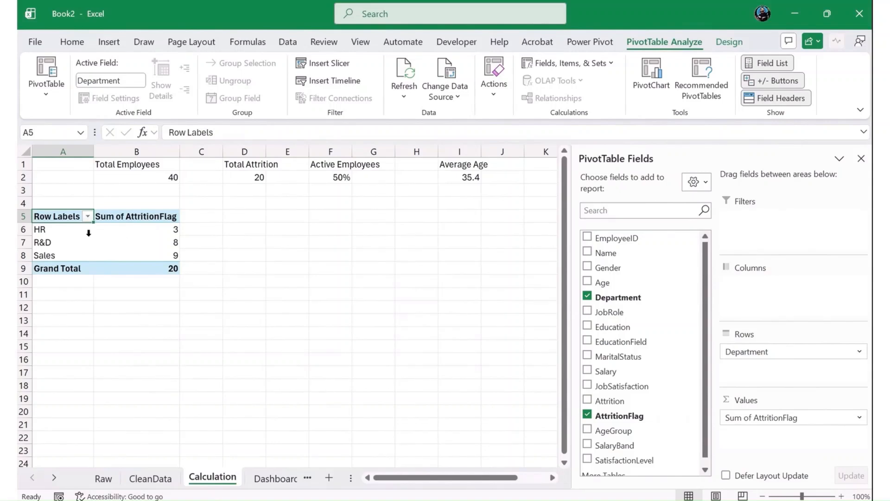
Step: Review the attrition counts per department in the PivotTable
{"action": "left_click", "coordinate": [74, 230]}
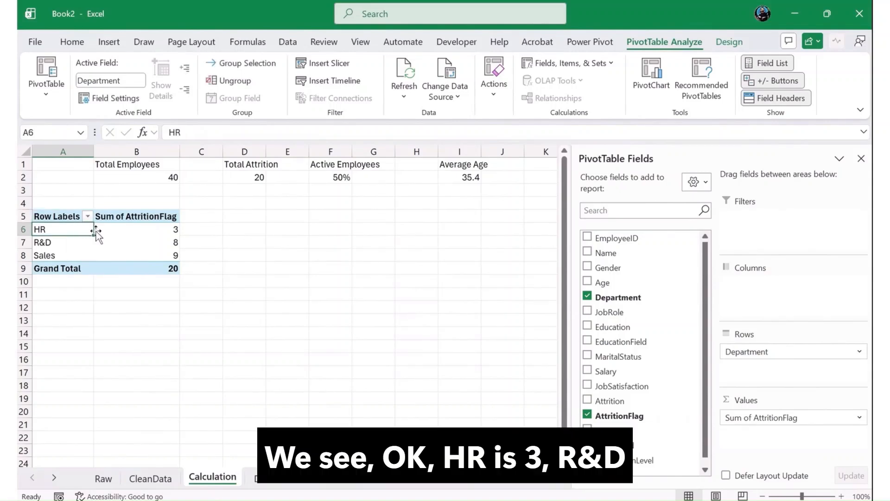
{"action": "left_click", "coordinate": [174, 242]}
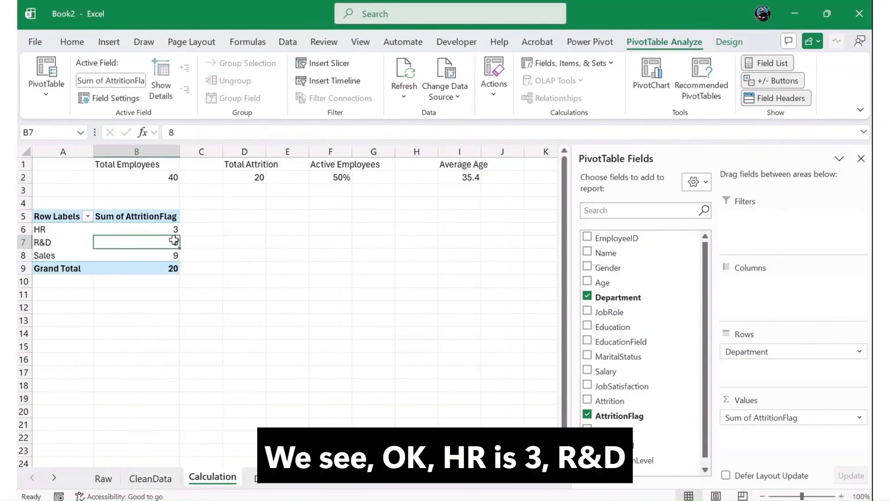
{"action": "left_click_drag", "start_coordinate": [44, 255], "coordinate": [173, 253]}
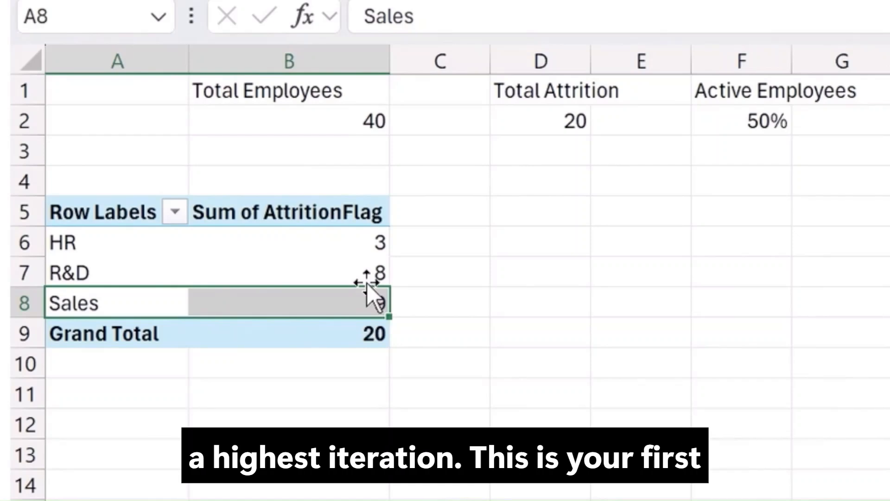
{"action": "left_click", "coordinate": [504, 407]}
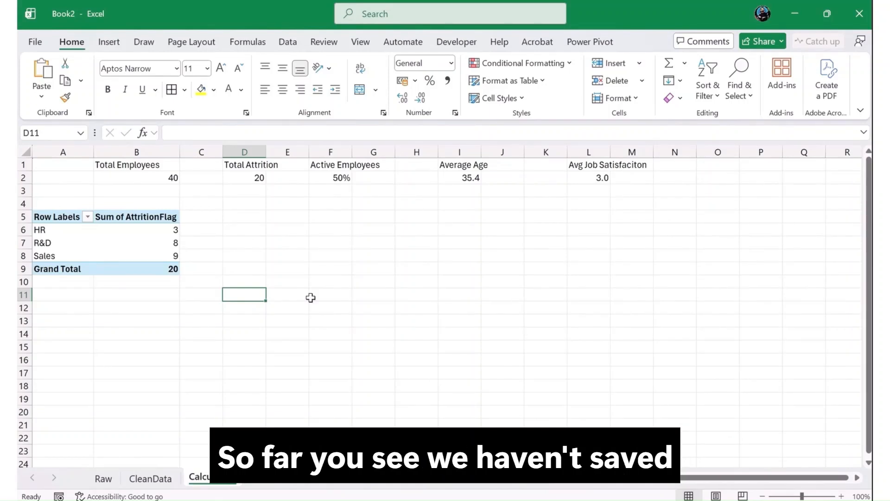
{"action": "left_click", "coordinate": [136, 242]}
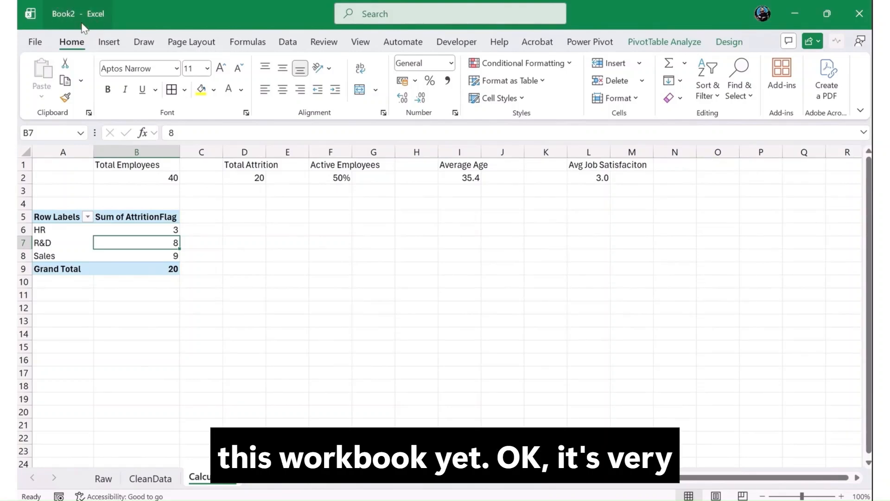
Step: Save the workbook in the Downloads folder as HR Dashboard Analytics
{"action": "left_click", "coordinate": [39, 46]}
{"action": "left_click", "coordinate": [65, 224]}
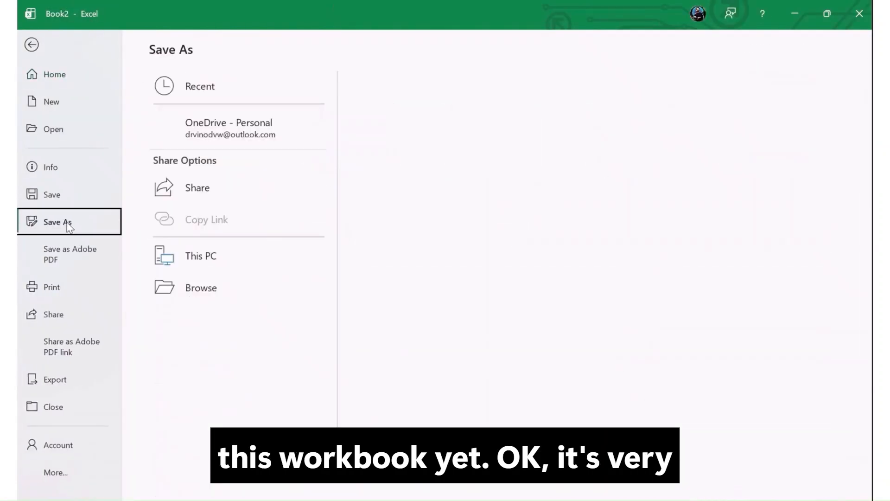
{"action": "left_click", "coordinate": [387, 172]}
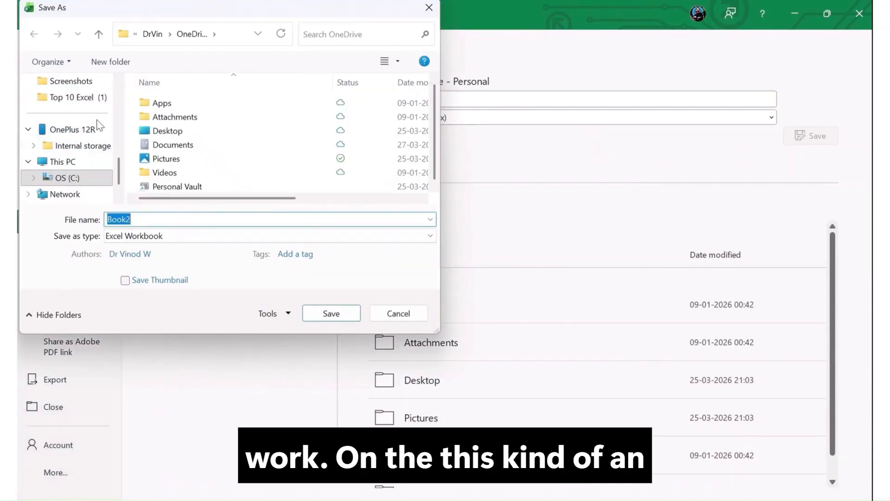
{"action": "left_click_drag", "start_coordinate": [119, 175], "coordinate": [121, 95]}
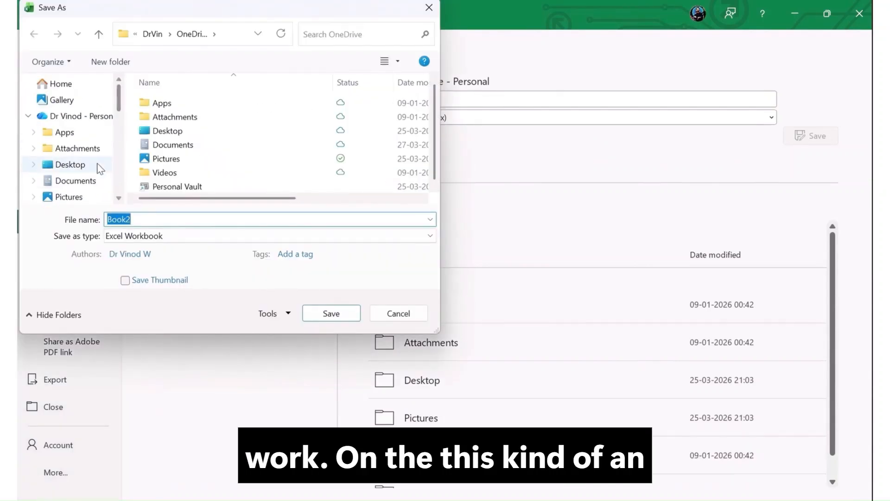
{"action": "scroll", "coordinate": [81, 184], "scroll_direction": "down", "scroll_amount": 3}
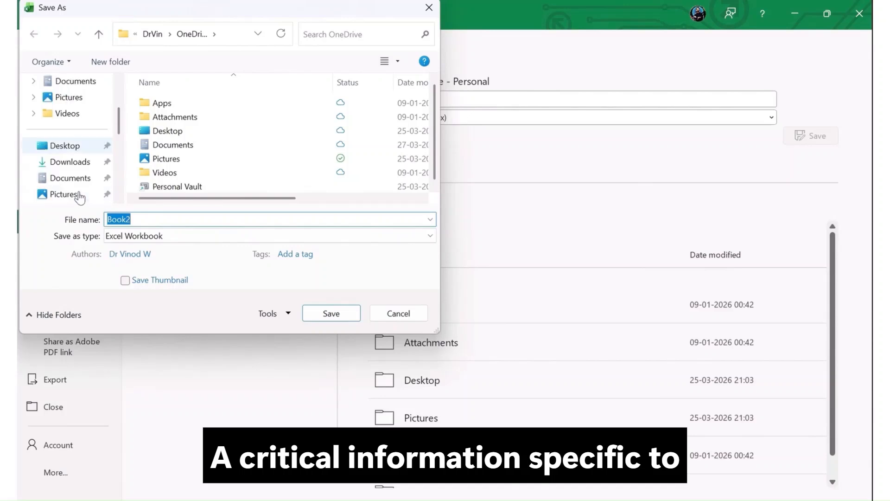
{"action": "left_click", "coordinate": [71, 162]}
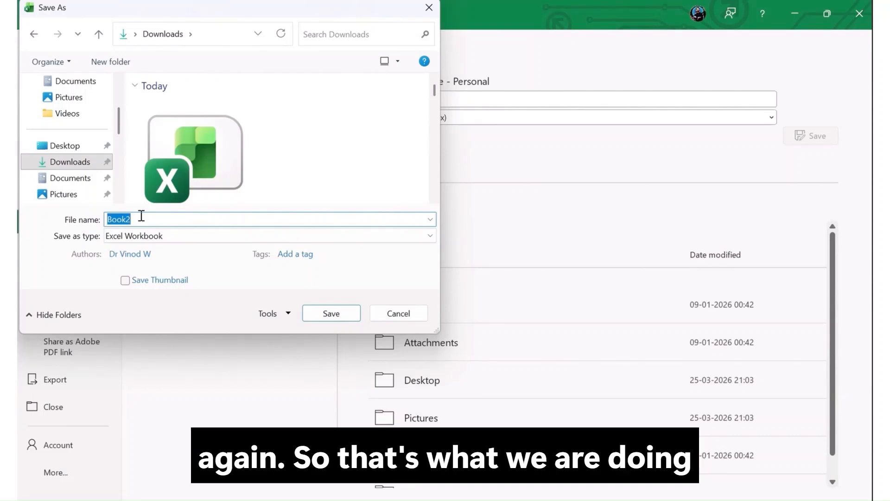
{"action": "type", "text": "H"}
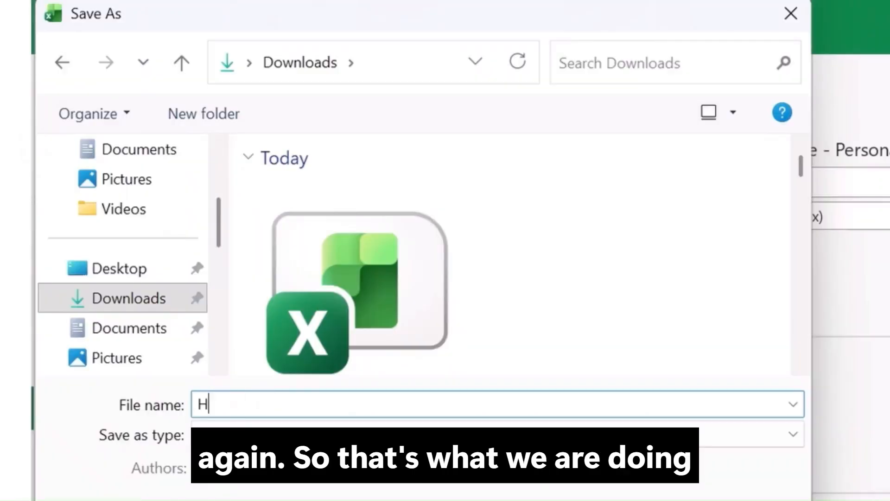
{"action": "type", "text": "R Dashboard Analytics"}
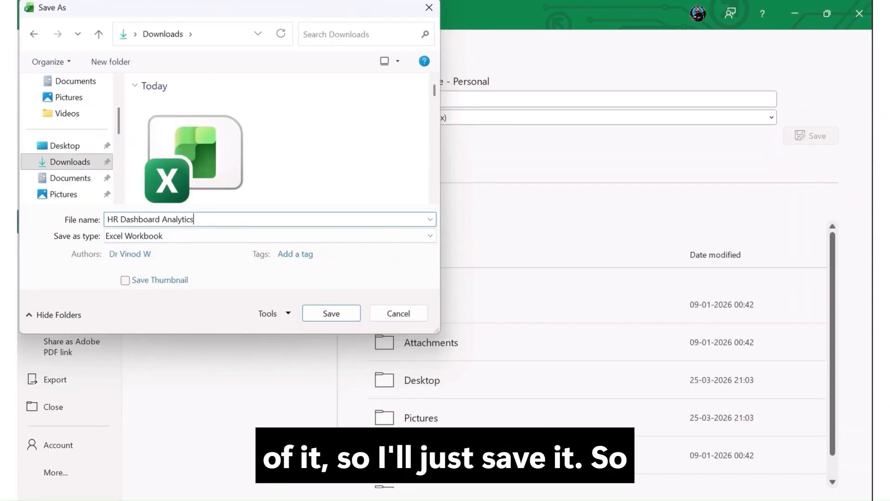
{"action": "key", "text": "Return"}
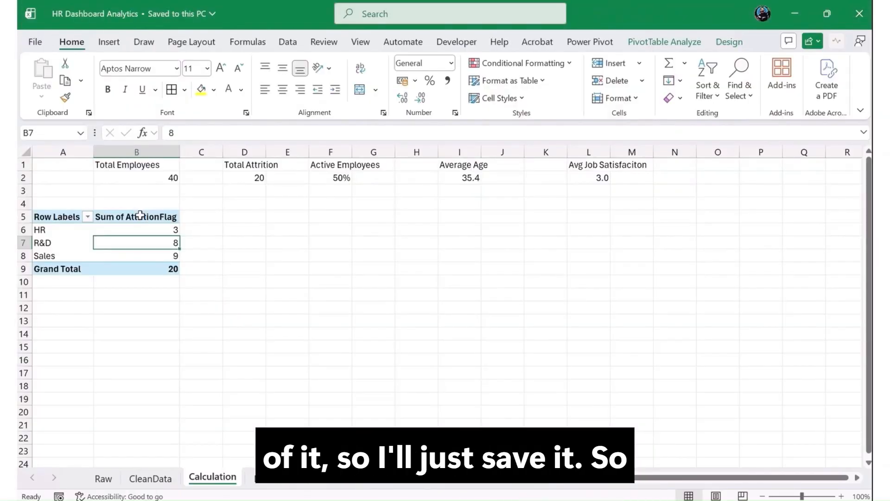
Step: Browse the column, bar and other chart types offered for the department attrition PivotTable
{"action": "left_click", "coordinate": [65, 229]}
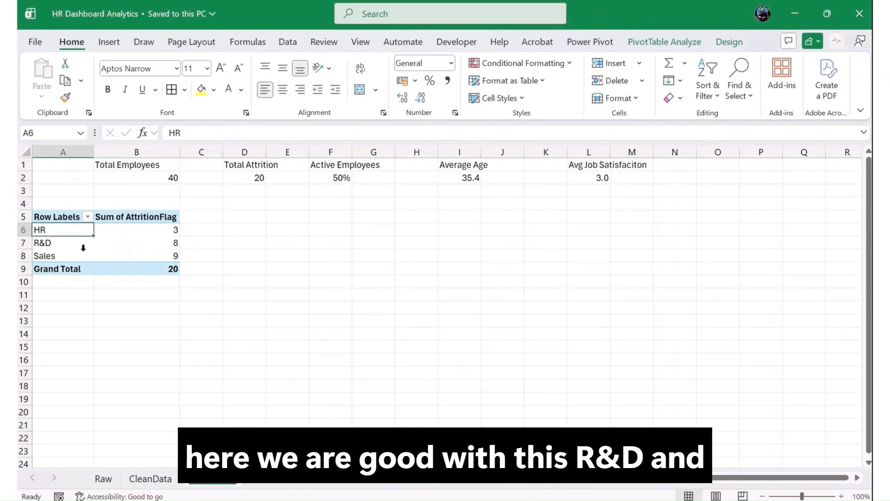
{"action": "left_click", "coordinate": [141, 253]}
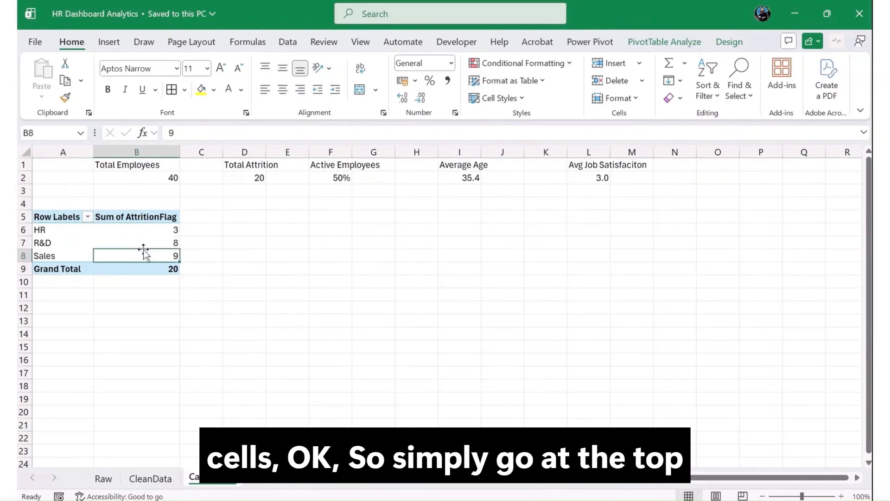
{"action": "left_click", "coordinate": [109, 41]}
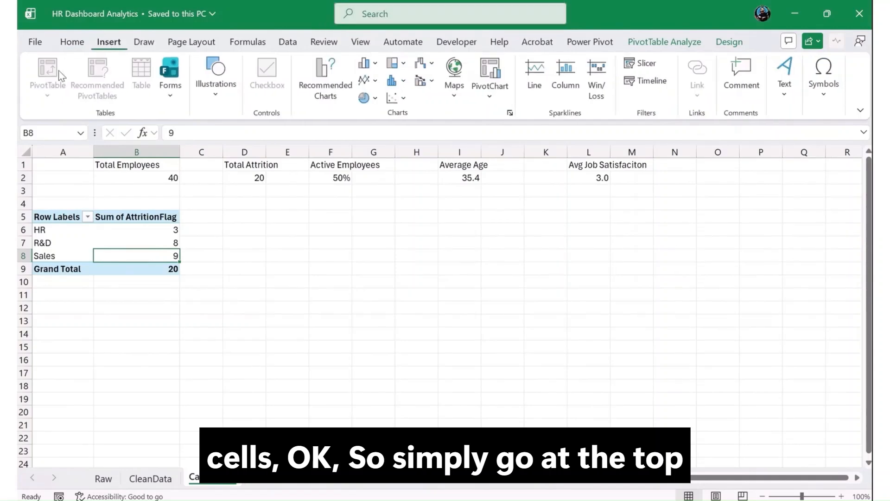
{"action": "left_click", "coordinate": [323, 90]}
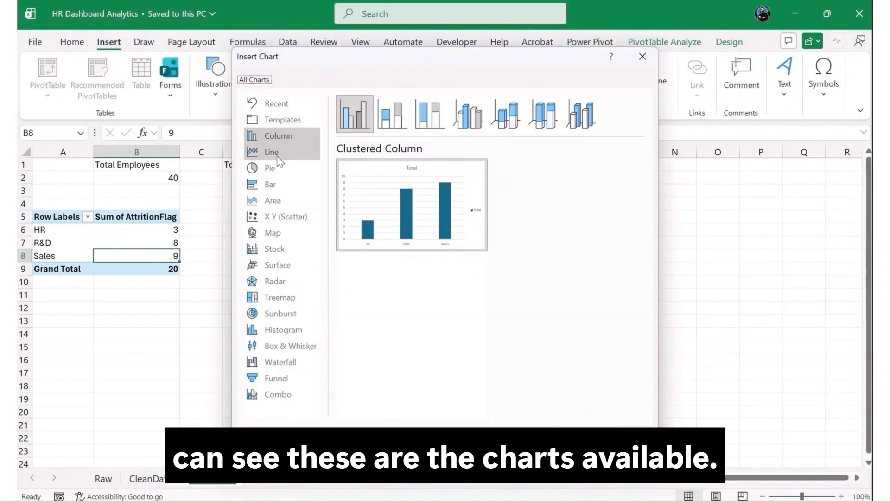
{"action": "left_click", "coordinate": [392, 113]}
{"action": "left_click", "coordinate": [429, 113]}
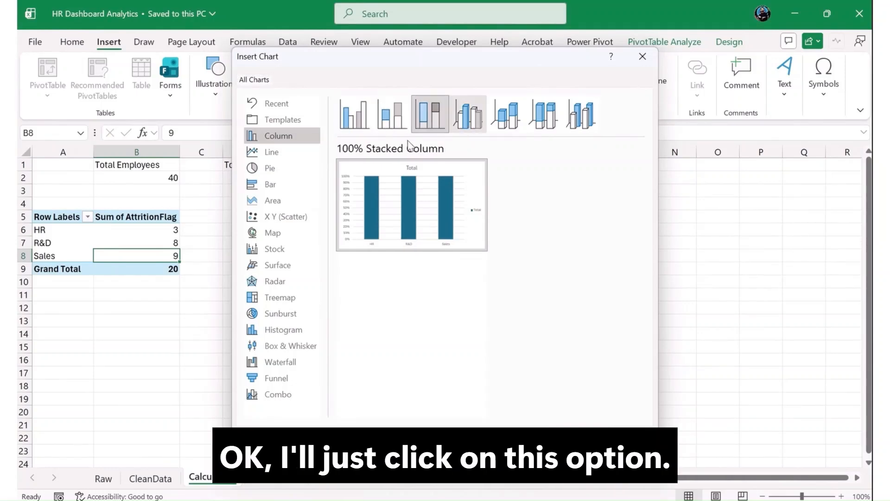
{"action": "left_click", "coordinate": [270, 185]}
{"action": "mouse_move", "coordinate": [384, 179]}
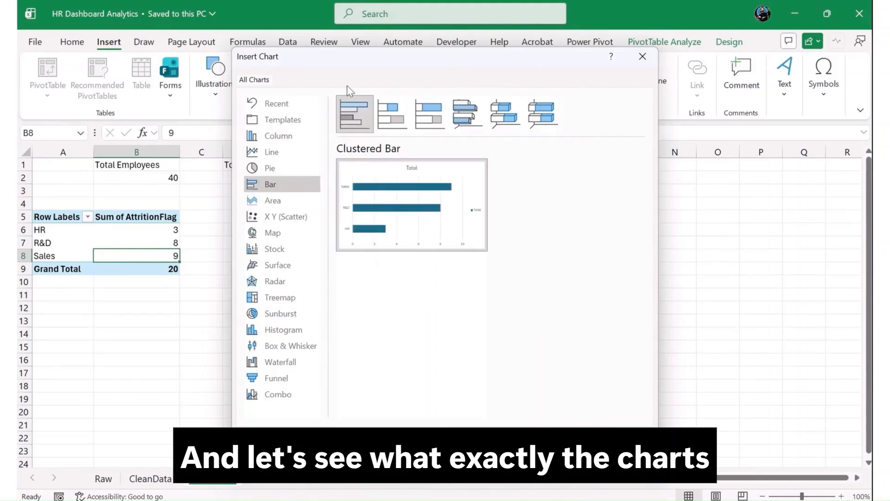
{"action": "left_click", "coordinate": [392, 113]}
{"action": "left_click", "coordinate": [430, 113]}
{"action": "left_click", "coordinate": [467, 114]}
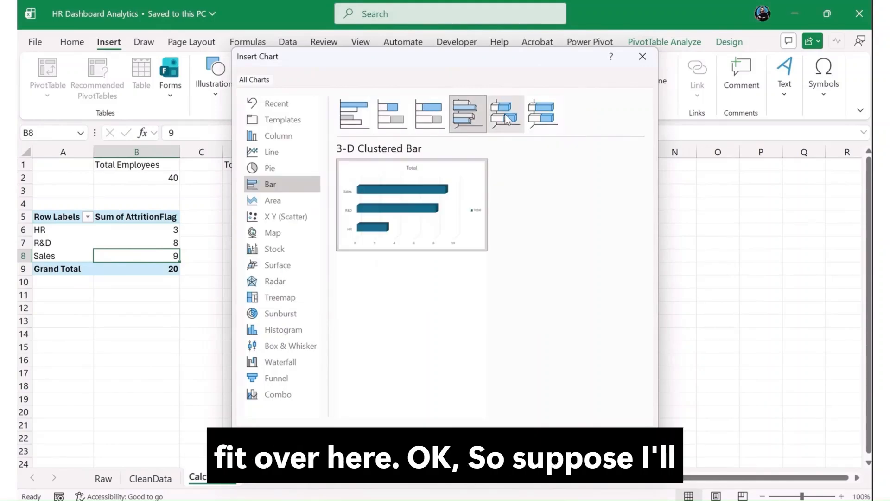
{"action": "left_click", "coordinate": [507, 116]}
Step: Insert a Clustered Column PivotChart from the department attrition PivotTable
{"action": "left_click", "coordinate": [281, 165]}
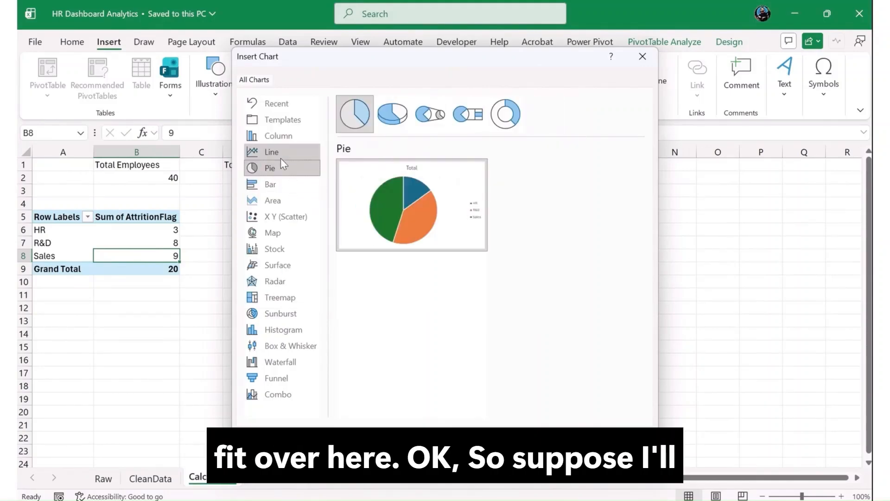
{"action": "left_click", "coordinate": [281, 137]}
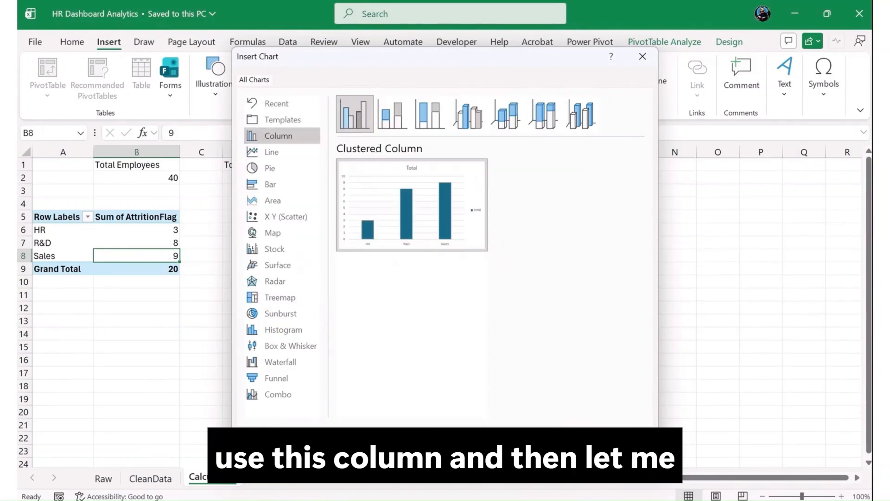
{"action": "left_click", "coordinate": [563, 439]}
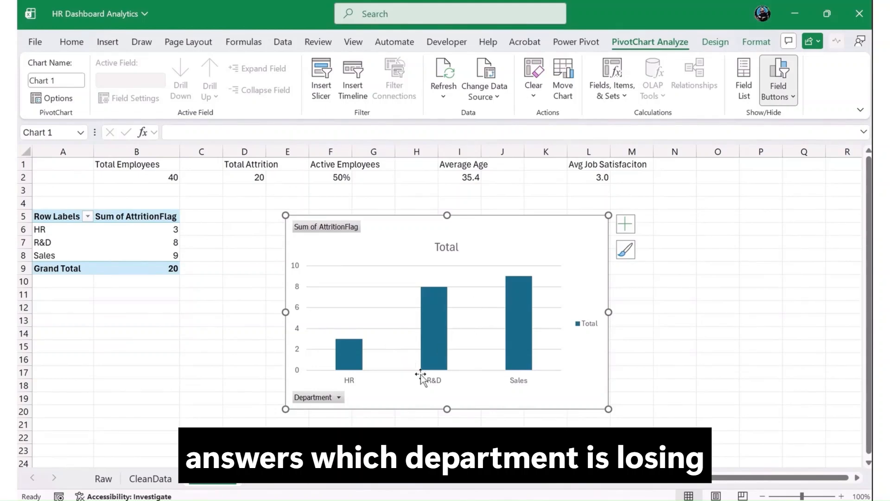
Step: Move the department PivotChart from the Calculation sheet onto the Dashboard sheet
{"action": "key", "text": "Delete"}
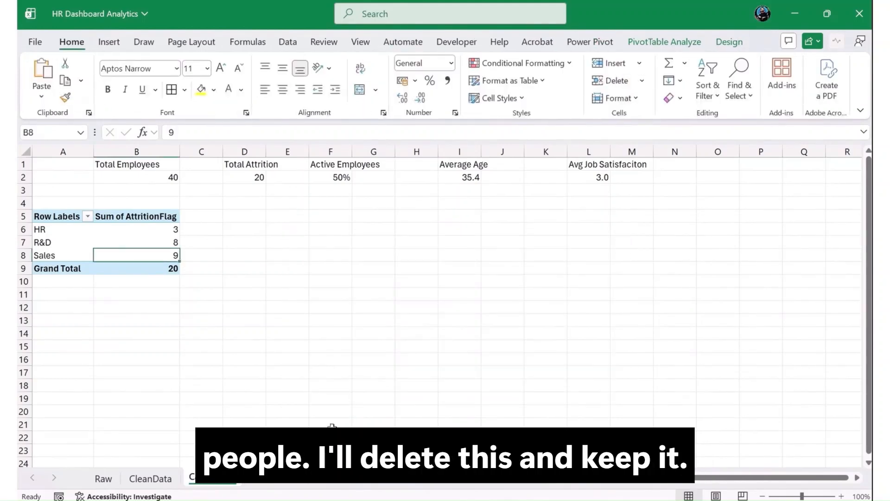
{"action": "left_click", "coordinate": [300, 480]}
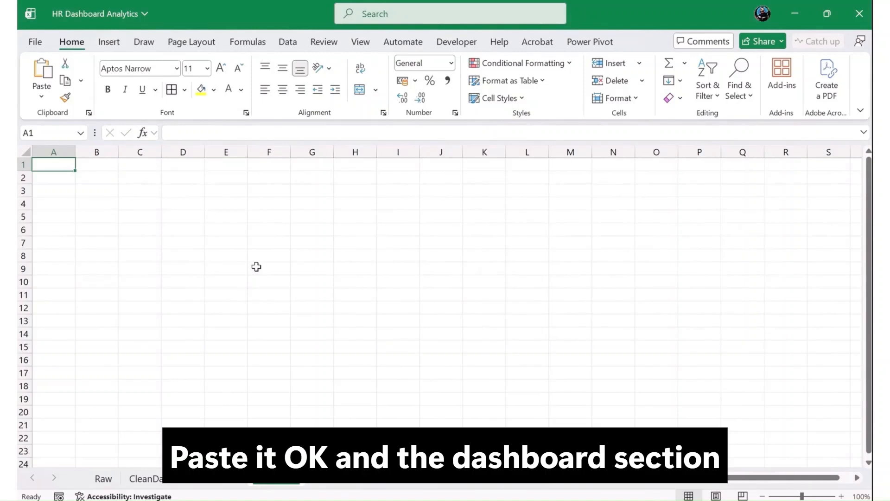
{"action": "key", "text": "ctrl+v"}
{"action": "left_click_drag", "start_coordinate": [404, 366], "coordinate": [399, 374]}
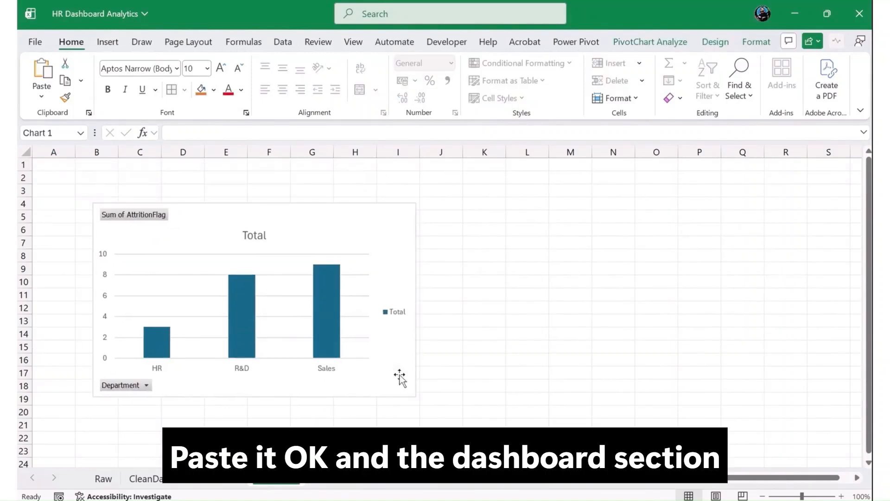
Step: Copy the department PivotTable and paste it at cell E5 of the Calculation sheet
{"action": "left_click", "coordinate": [237, 482]}
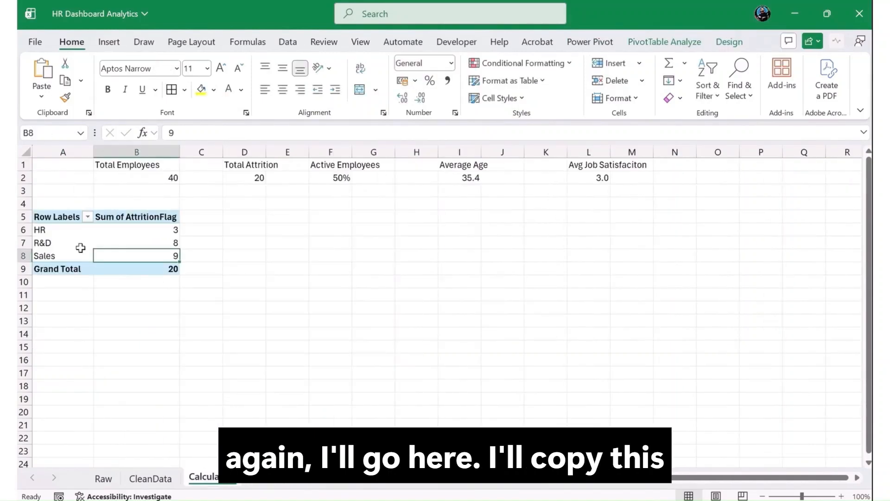
{"action": "left_click_drag", "start_coordinate": [71, 216], "coordinate": [140, 272]}
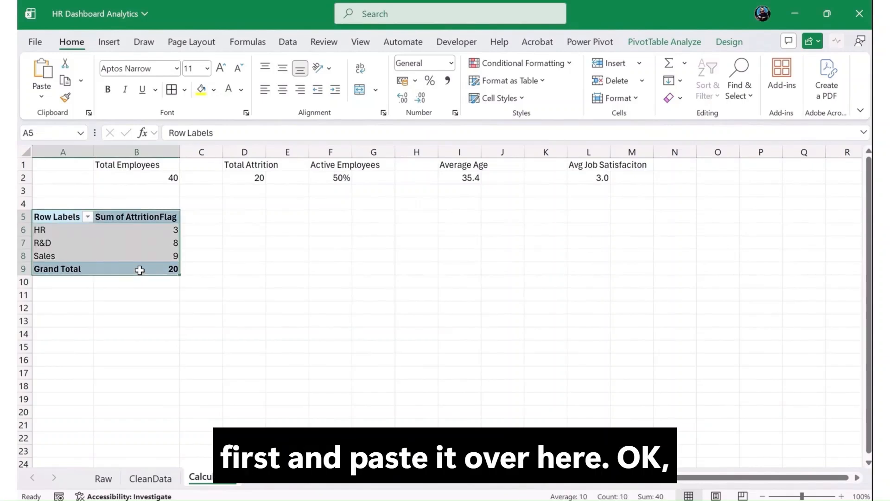
{"action": "key", "text": "ctrl+c"}
{"action": "left_click", "coordinate": [269, 215]}
{"action": "key", "text": "ctrl+v"}
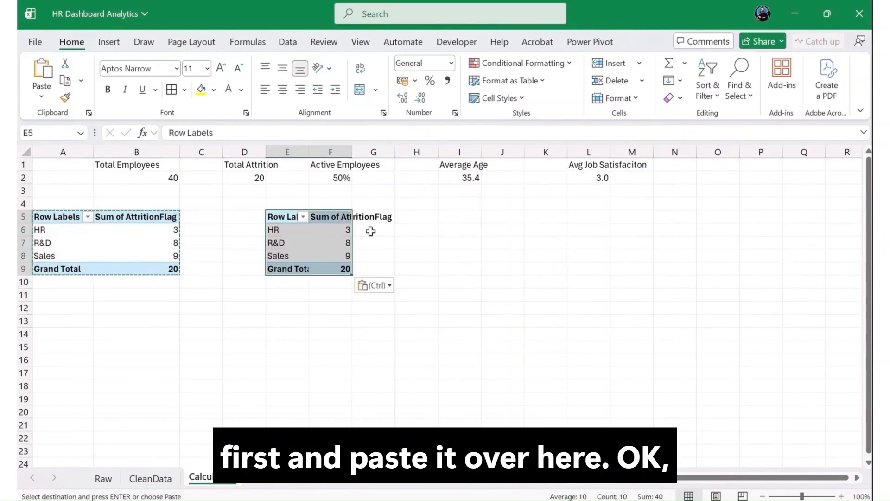
Step: Replace Department with AgeGroup as the row field of the copied PivotTable
{"action": "left_click_drag", "start_coordinate": [279, 230], "coordinate": [304, 258]}
{"action": "left_click", "coordinate": [323, 248]}
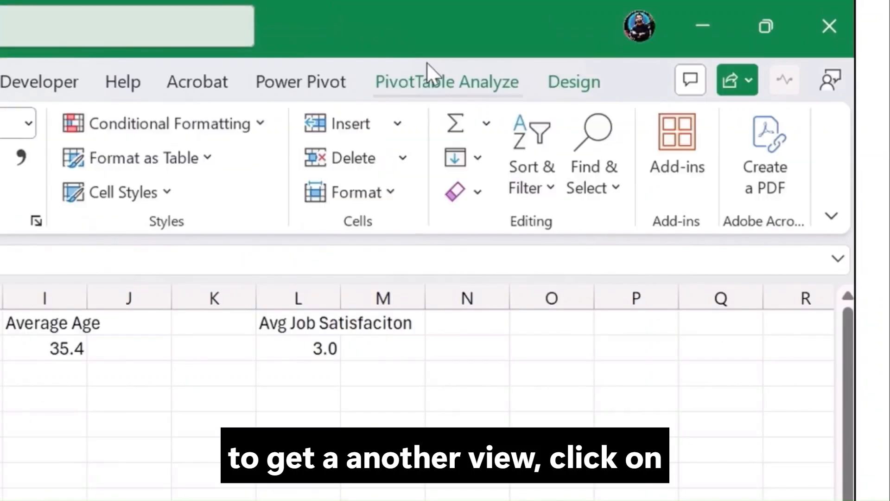
{"action": "left_click", "coordinate": [654, 37]}
{"action": "left_click", "coordinate": [663, 120]}
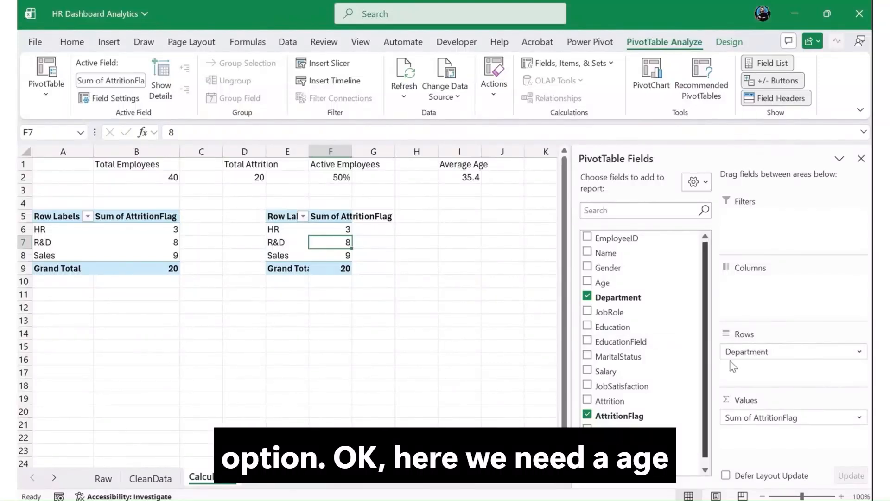
{"action": "left_click_drag", "start_coordinate": [813, 353], "coordinate": [658, 350]}
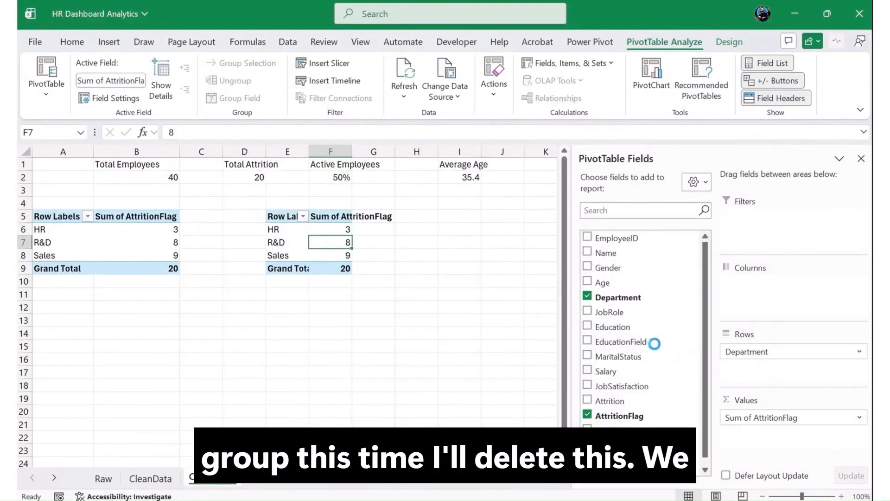
{"action": "left_click_drag", "start_coordinate": [603, 427], "coordinate": [757, 369]}
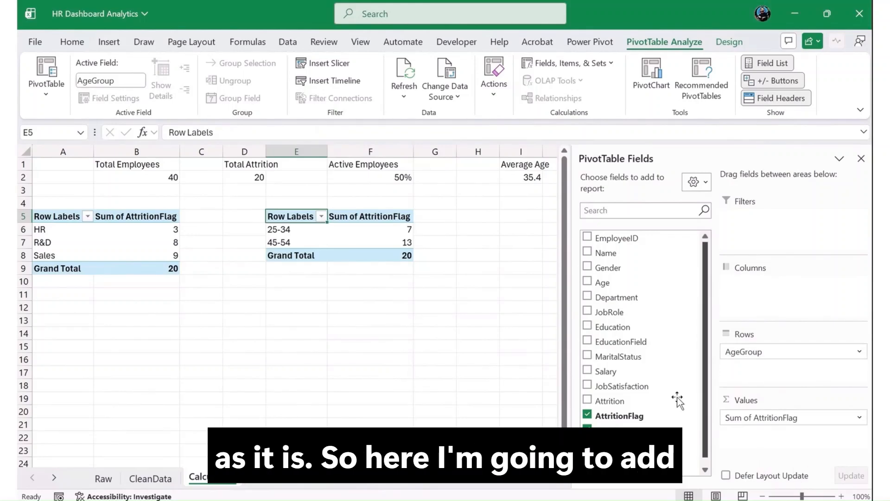
Step: Insert a Clustered Column PivotChart from the age group PivotTable and cut it to move onto the Dashboard sheet
{"action": "left_click", "coordinate": [320, 237]}
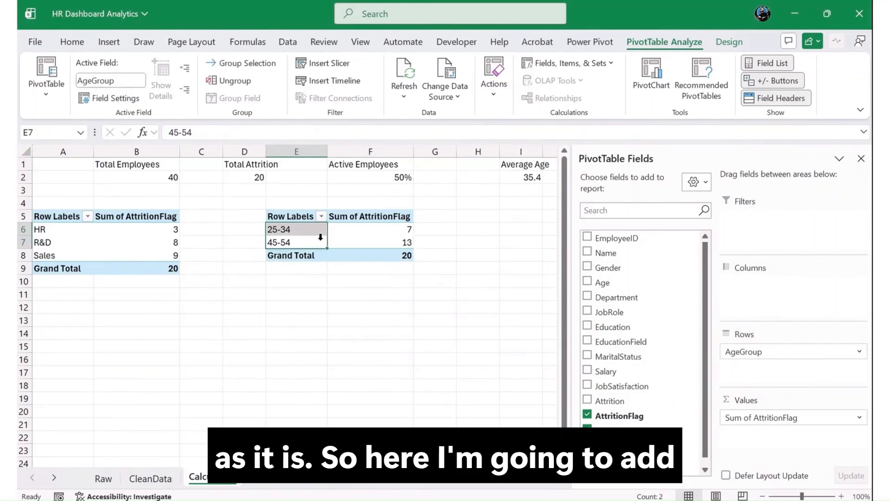
{"action": "left_click", "coordinate": [342, 239]}
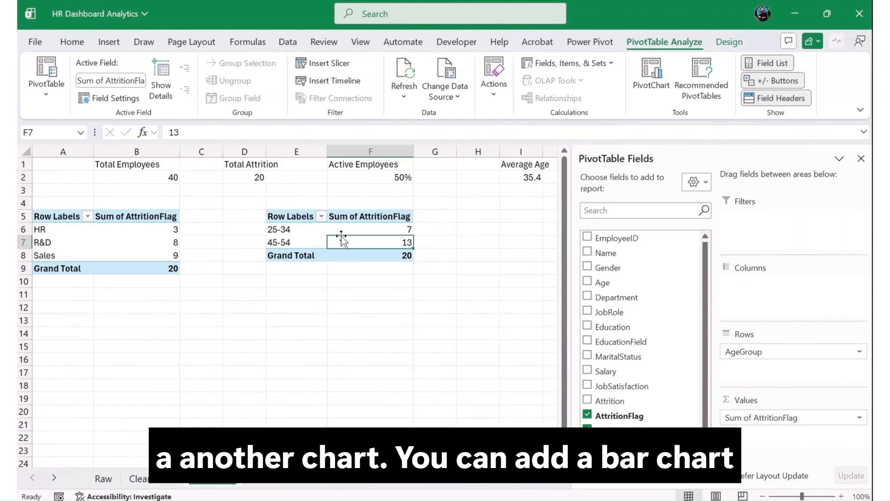
{"action": "left_click", "coordinate": [108, 42]}
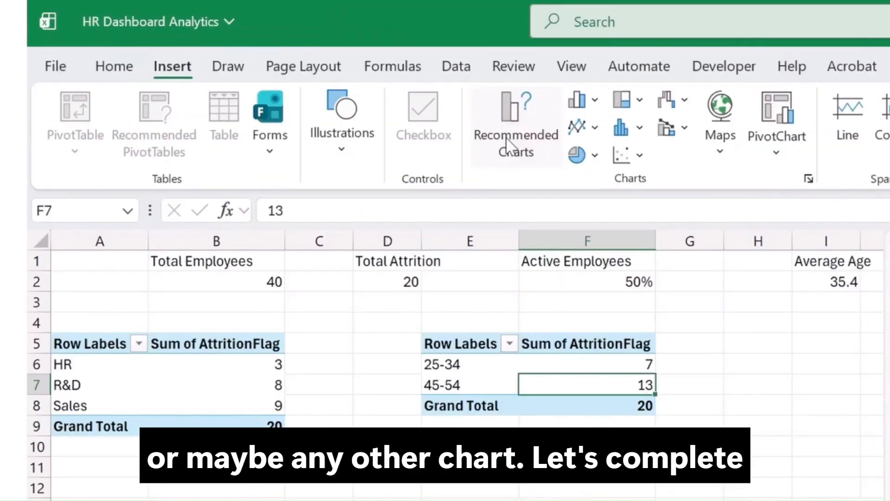
{"action": "left_click", "coordinate": [509, 146]}
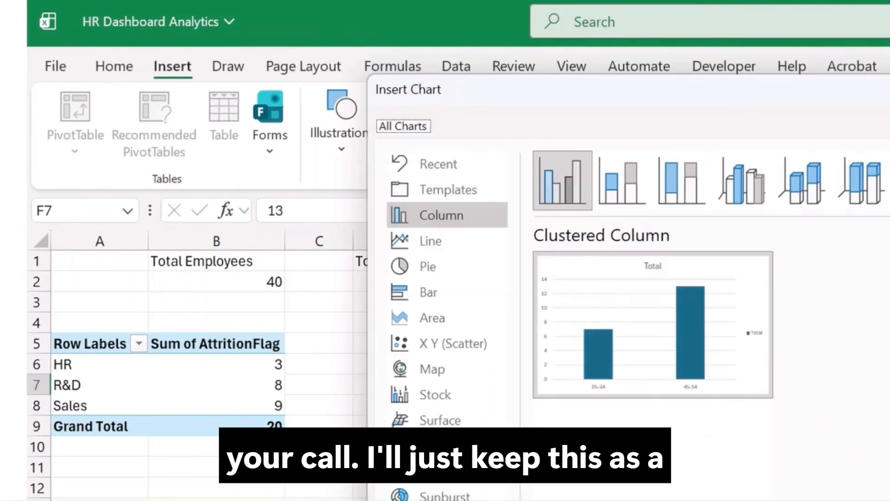
{"action": "key", "text": "Return"}
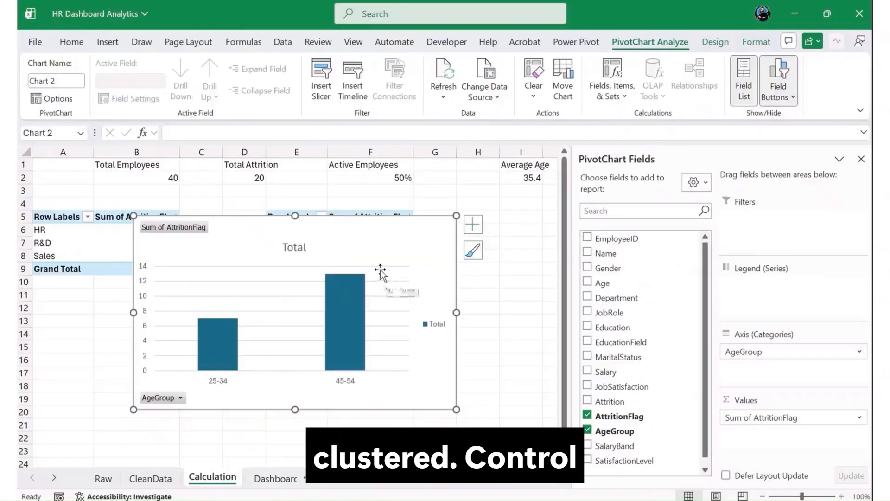
{"action": "key", "text": "ctrl+x"}
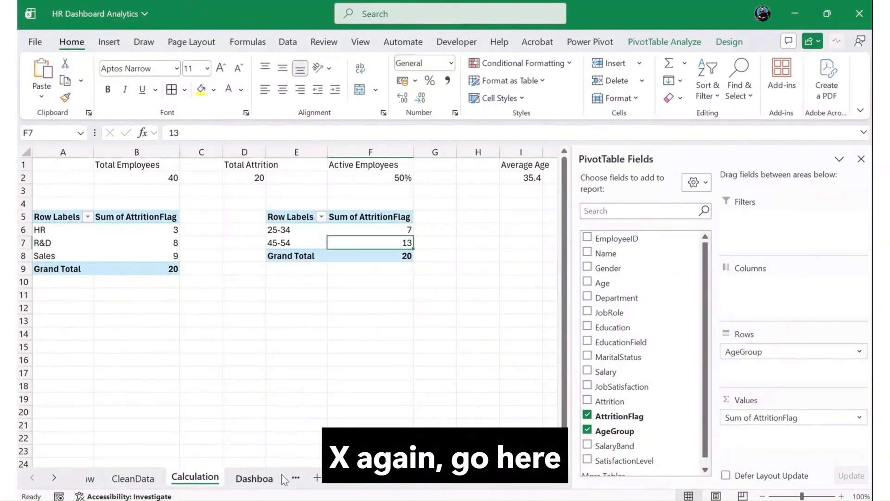